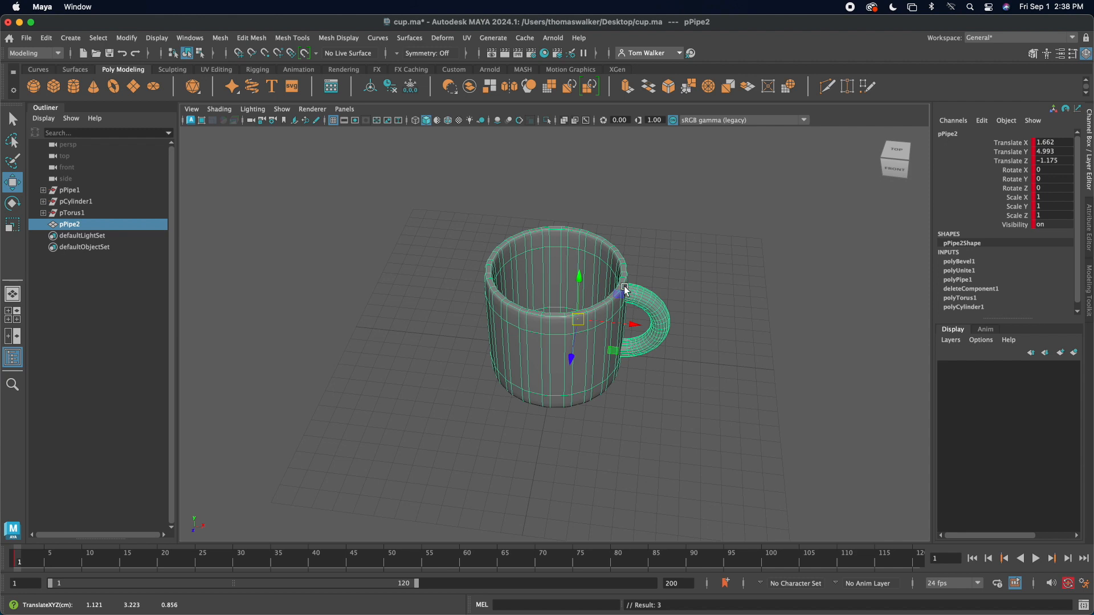
# Step: Move the mug to about X 2.12, Y 4.57, Z -0.51 and rotate it to about X 1.9, Y 159.6, Z 5.5 degrees
pyautogui.moveTo(582, 326)
pyautogui.mouseDown()
pyautogui.moveTo(615, 317)
pyautogui.moveTo(576, 340)
pyautogui.mouseUp()
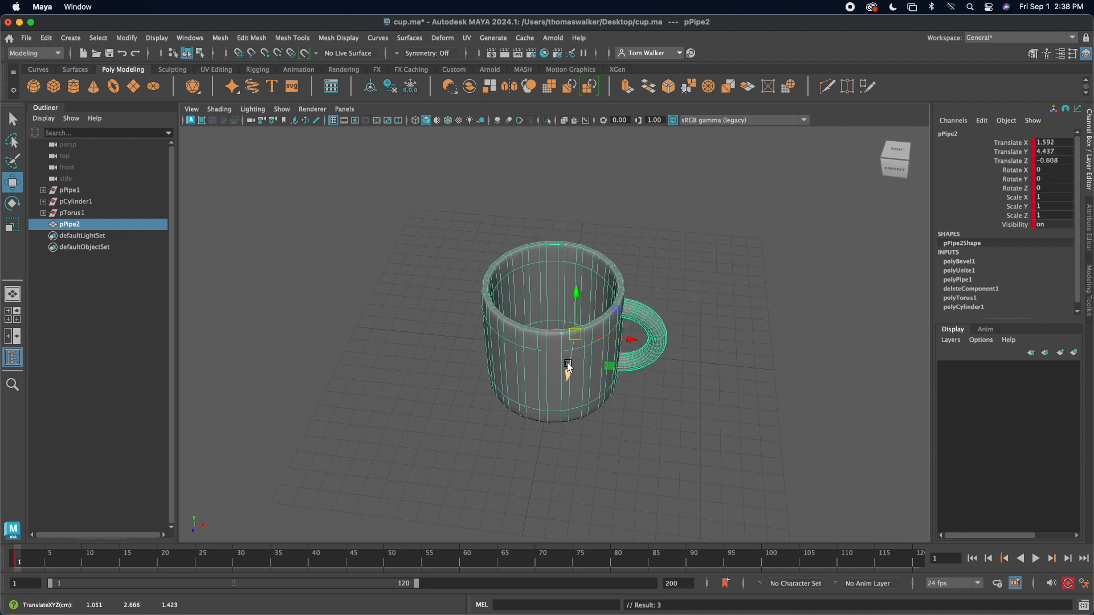
pyautogui.keyDown('alt'); pyautogui.moveTo(515, 371); pyautogui.dragTo(655, 373); pyautogui.keyUp('alt')
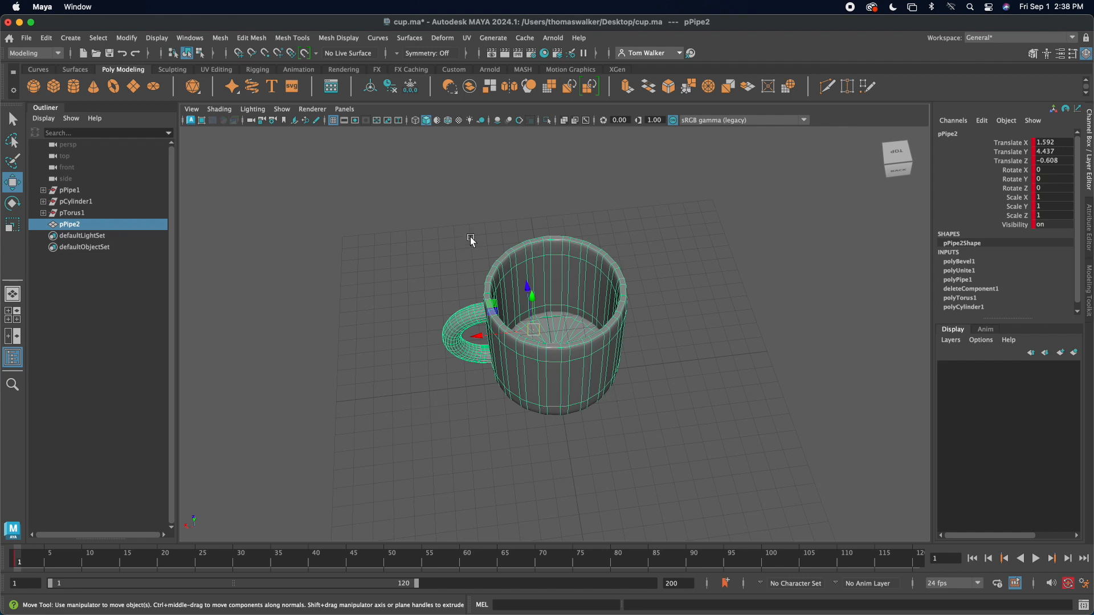
pyautogui.moveTo(536, 330); pyautogui.dragTo(476, 332)
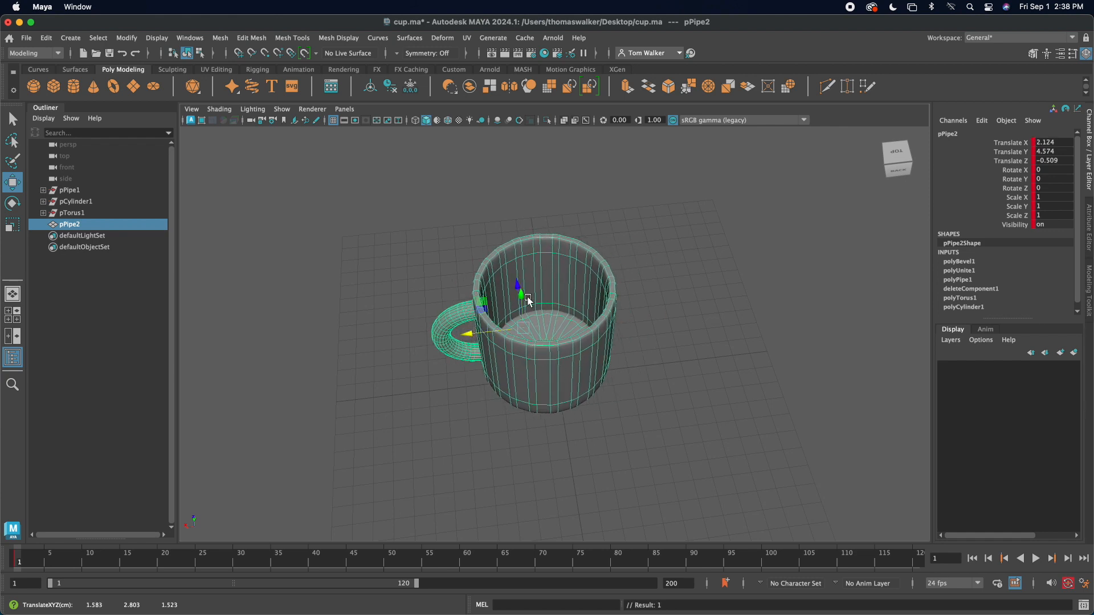
pyautogui.press('e')
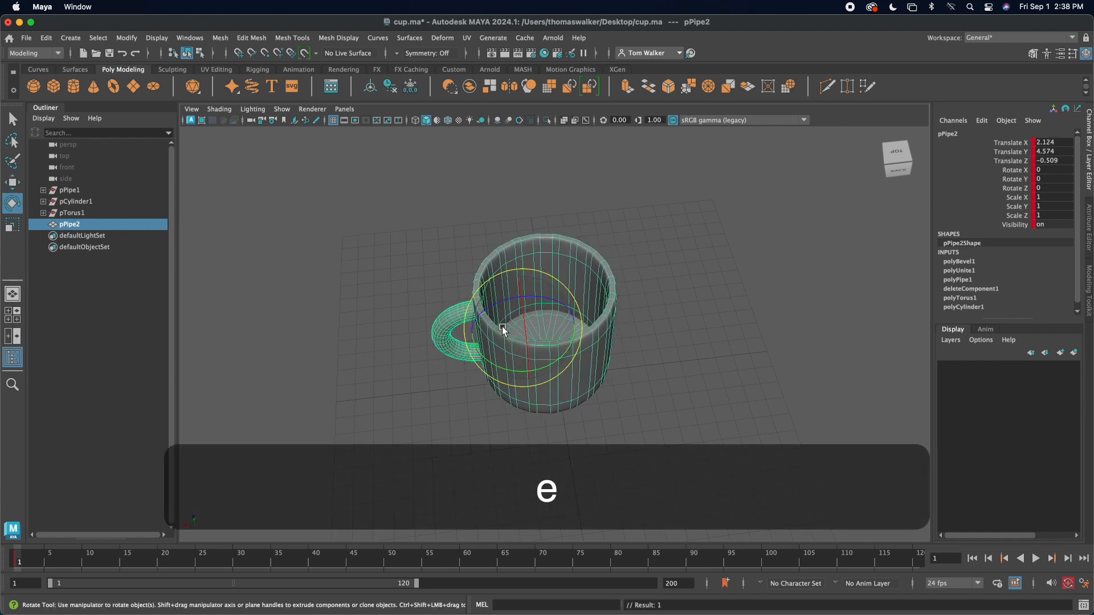
pyautogui.moveTo(481, 358); pyautogui.dragTo(531, 297)
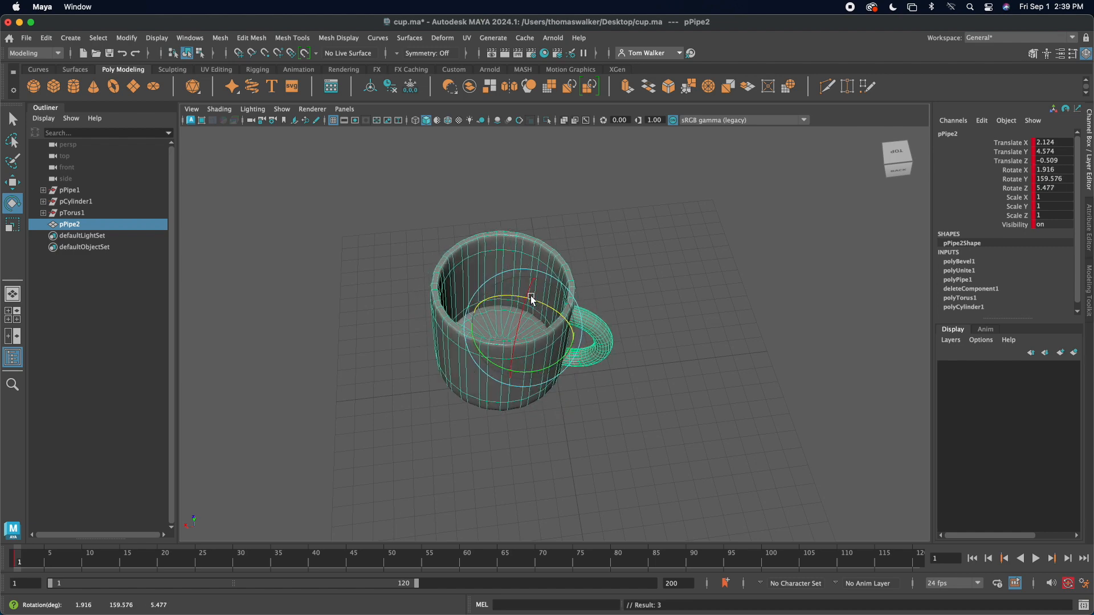
# Step: Edit the mug's pivot in the Move Tool settings, placing it beyond the handle and adjusting its axis orientation
pyautogui.press('w')
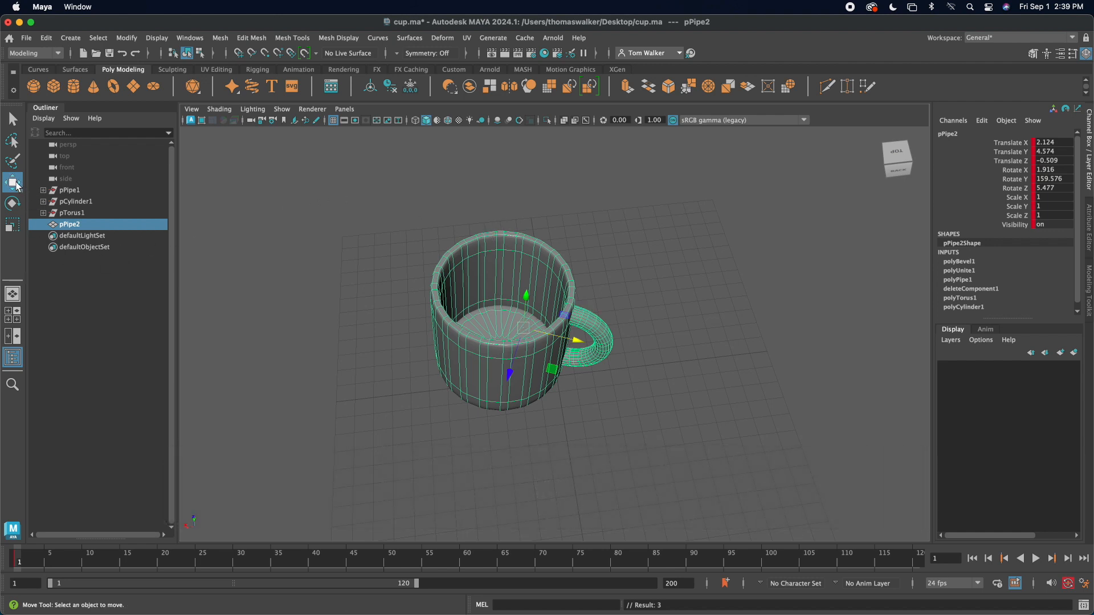
pyautogui.doubleClick(12, 183)
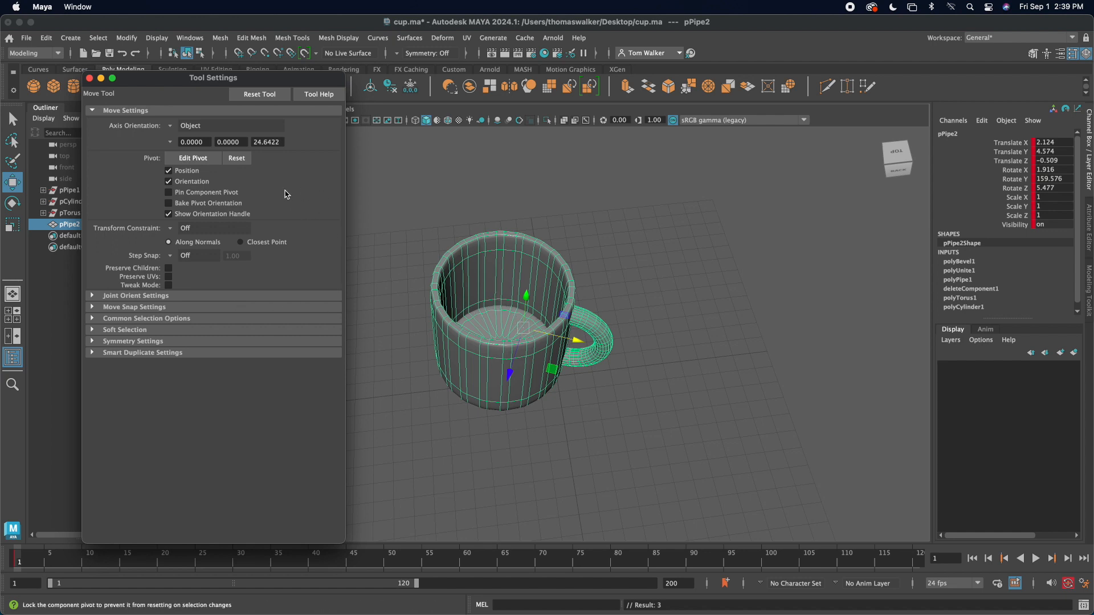
pyautogui.click(194, 158)
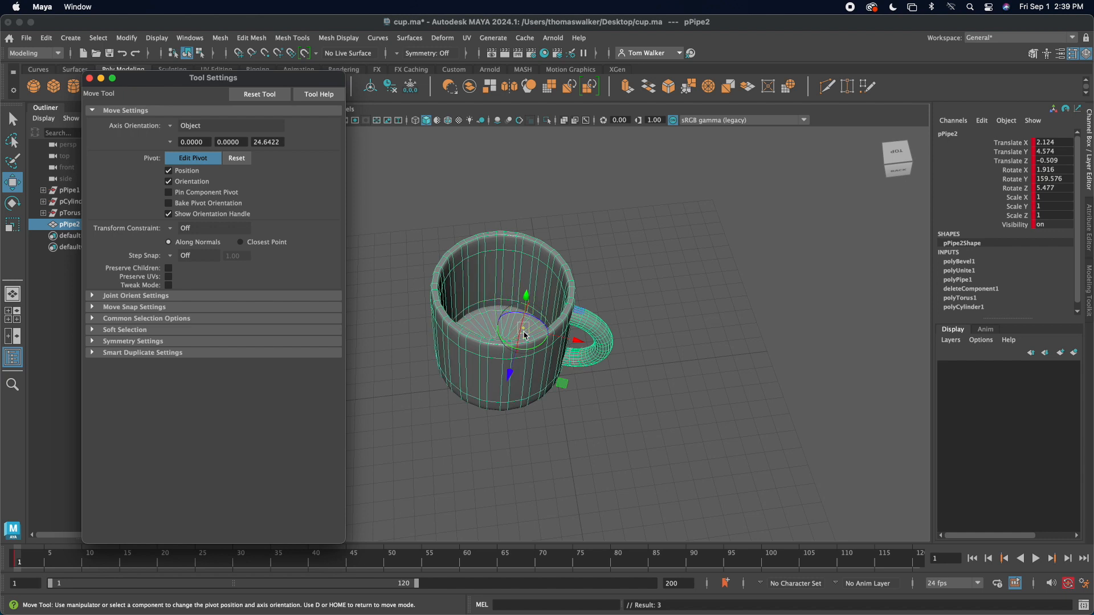
pyautogui.moveTo(525, 331); pyautogui.dragTo(651, 280)
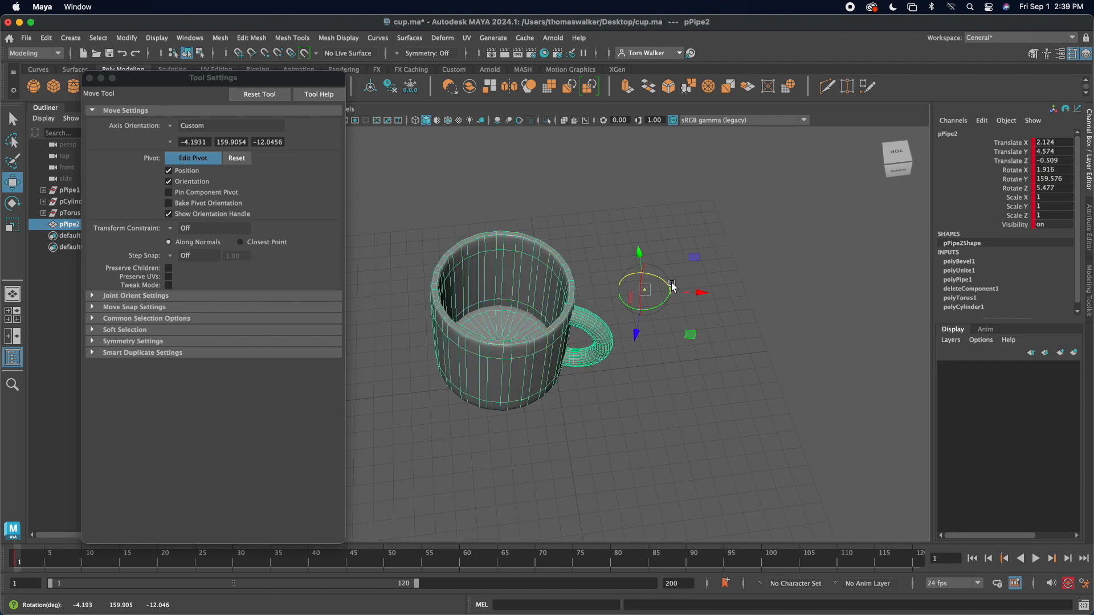
pyautogui.moveTo(656, 278); pyautogui.dragTo(660, 283)
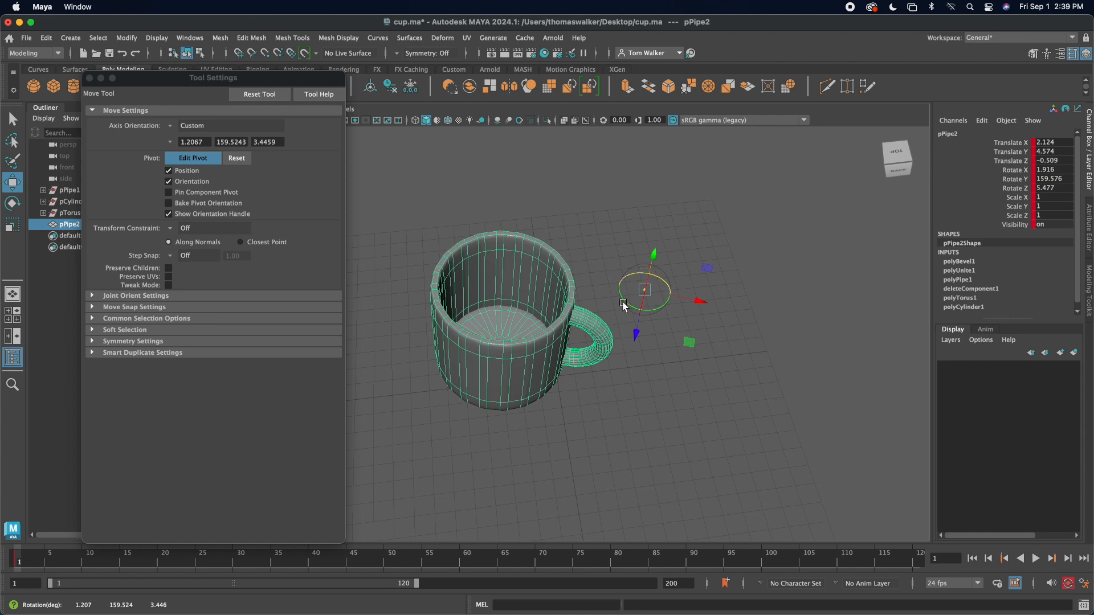
pyautogui.click(194, 164)
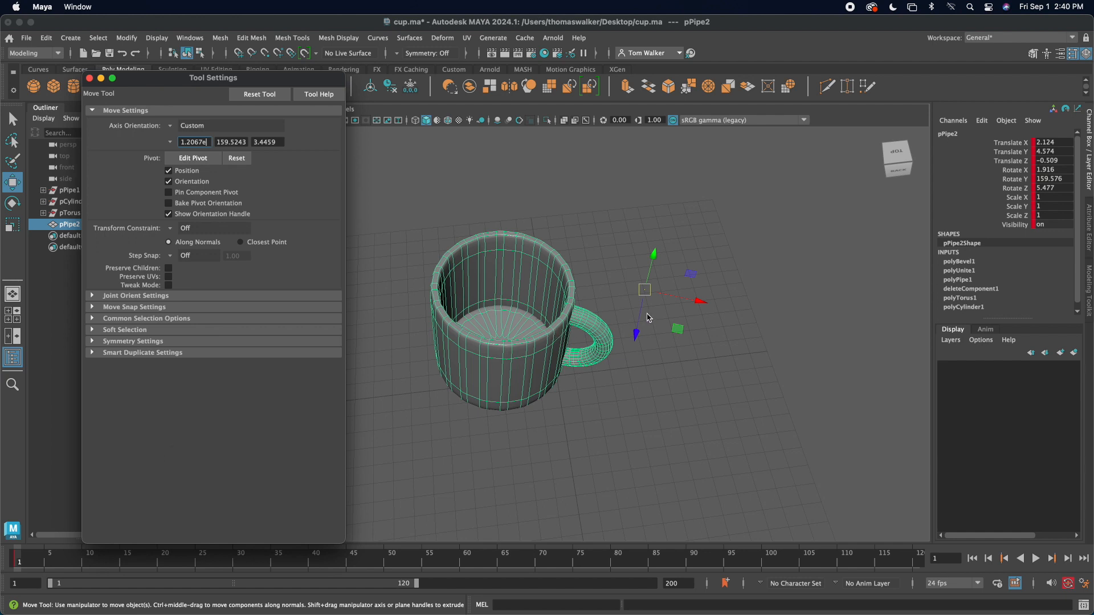
# Step: Rotate the mug around its offset pivot to about X -1.0, Y 154.0, Z -3.3 degrees
pyautogui.press('e')
pyautogui.press('w')
pyautogui.press('e')
pyautogui.moveTo(673, 263); pyautogui.dragTo(661, 287)
pyautogui.moveTo(664, 333)
pyautogui.mouseDown()
pyautogui.moveTo(682, 295)
pyautogui.moveTo(660, 317)
pyautogui.mouseUp()
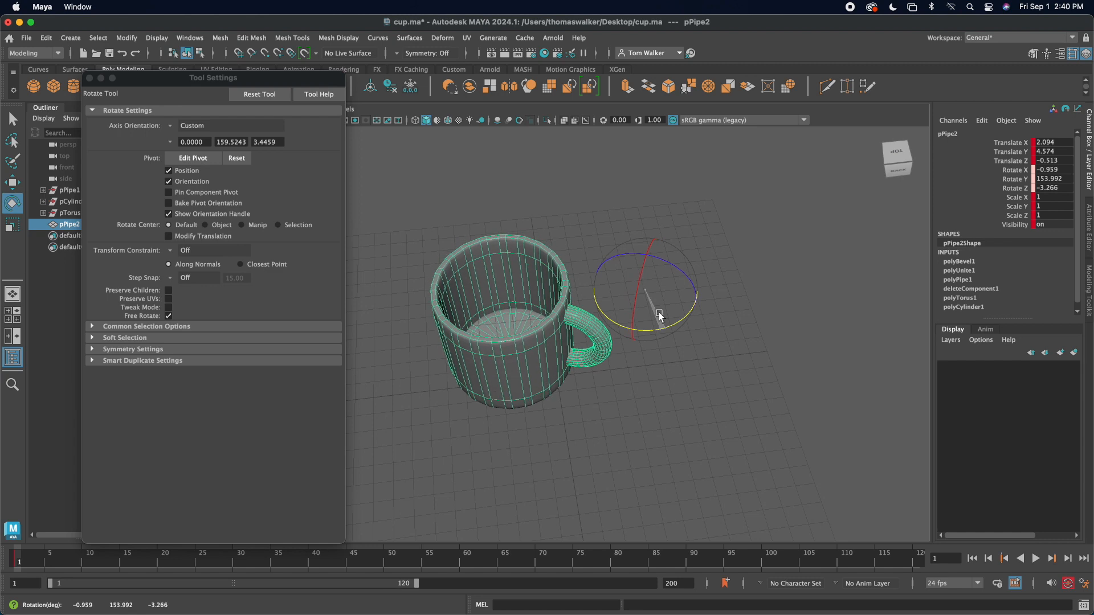
# Step: Shift the mug's pivot slightly, reset it to its default position and orientation, and close the tool settings
pyautogui.click(192, 158)
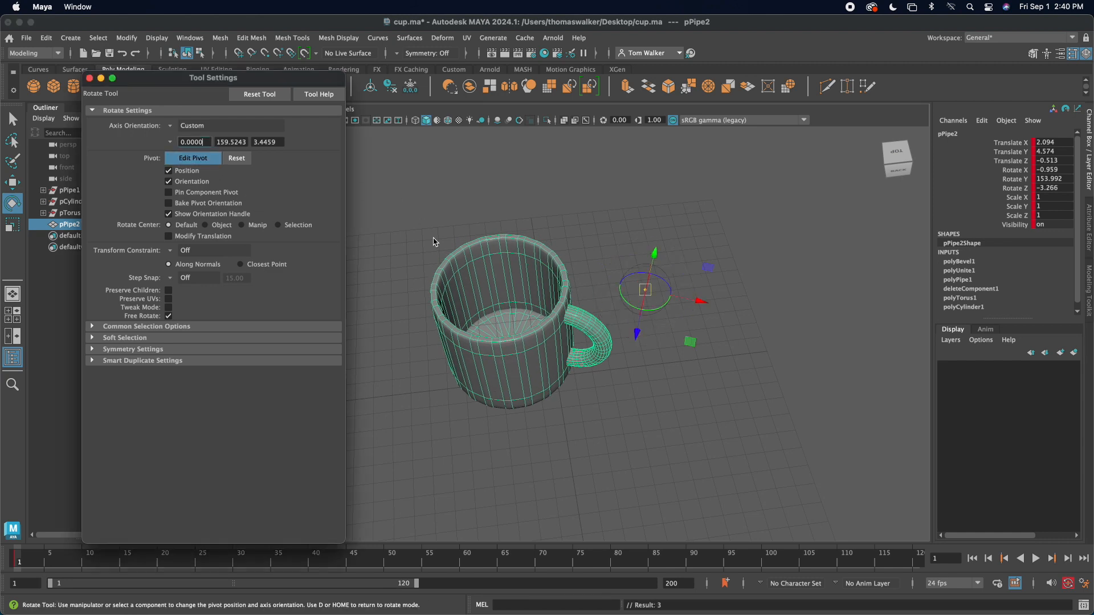
pyautogui.moveTo(648, 296); pyautogui.dragTo(648, 320)
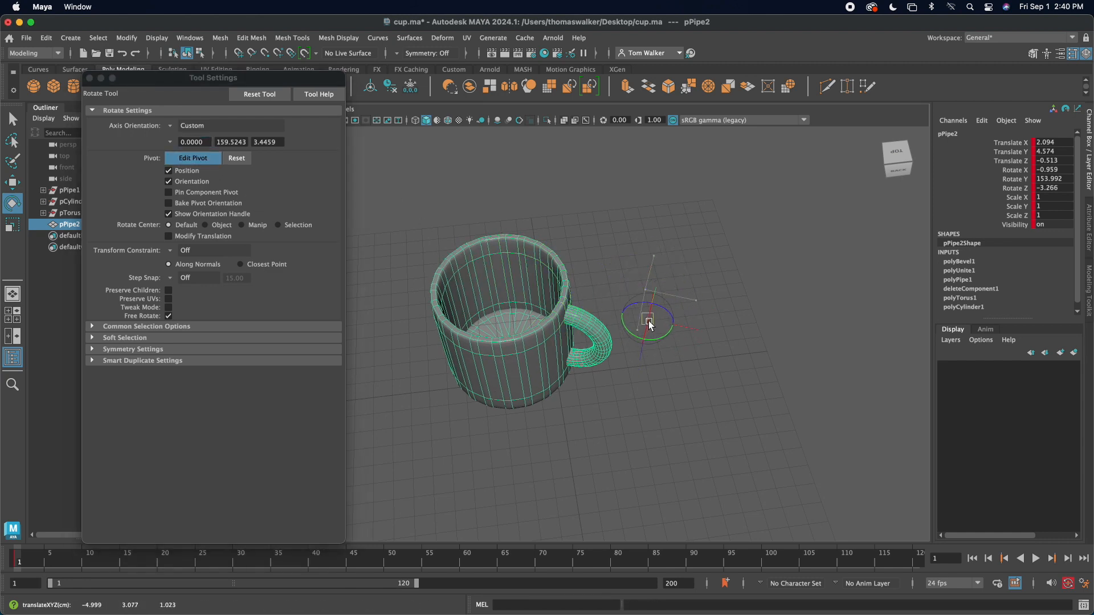
pyautogui.click(237, 158)
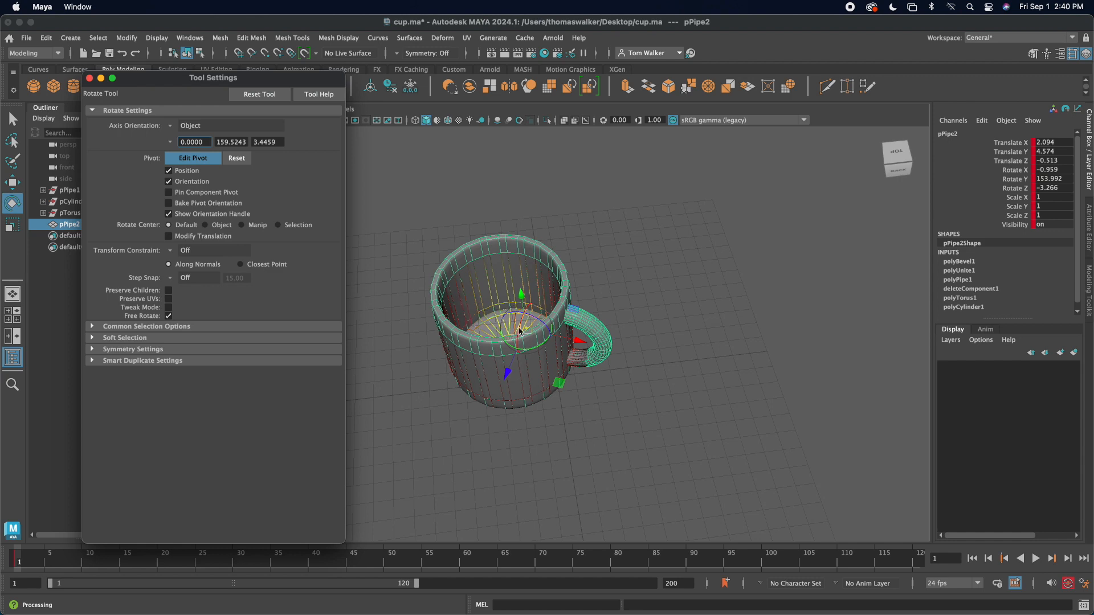
pyautogui.click(643, 264)
pyautogui.click(89, 80)
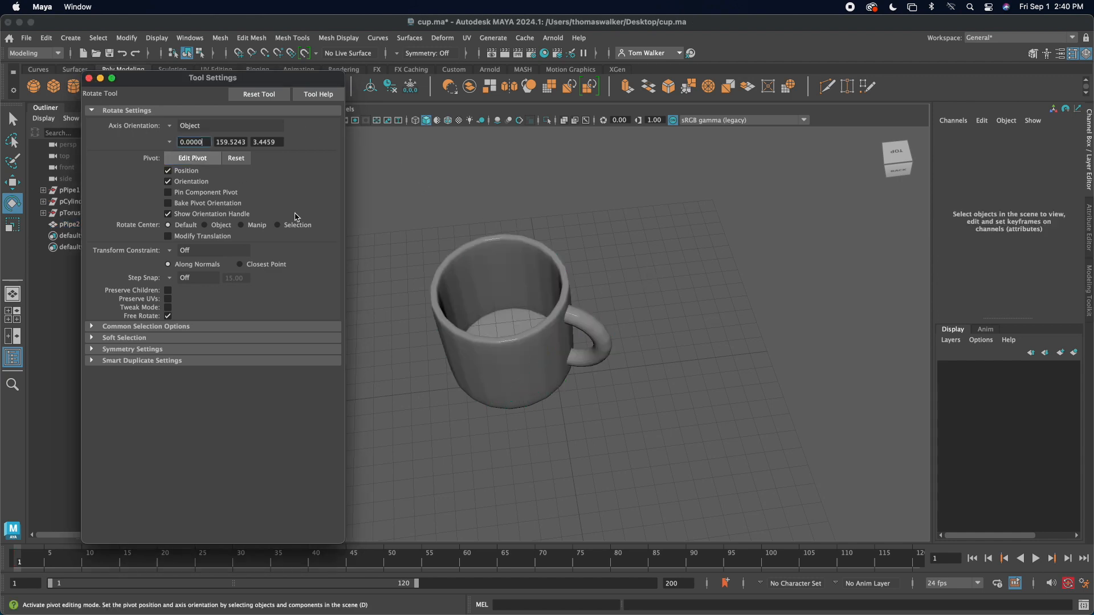
pyautogui.click(88, 78)
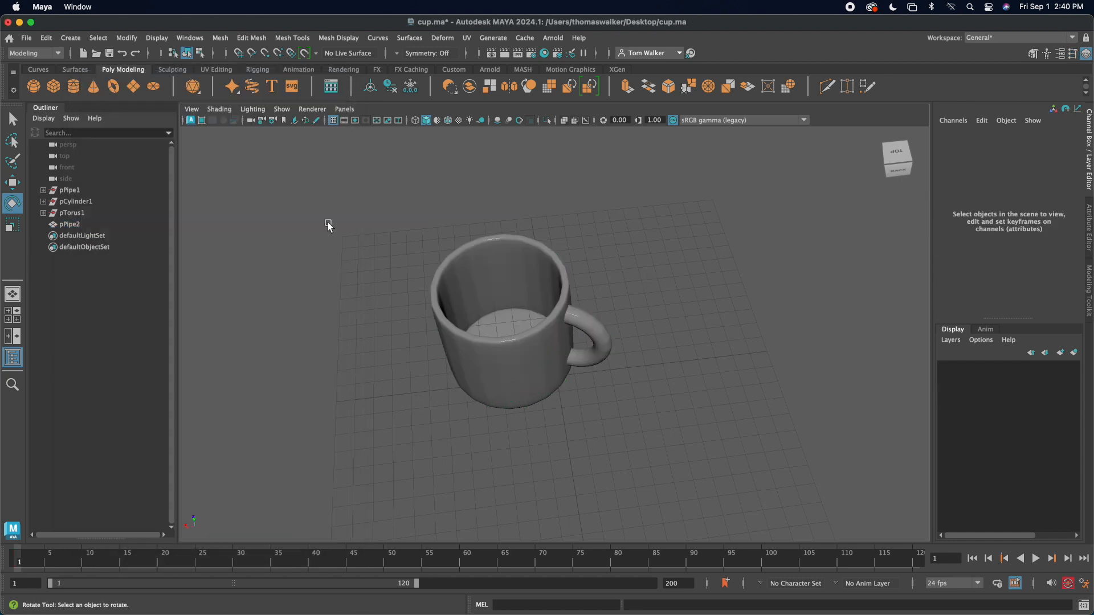
# Step: Set the mug's Translate X, Y and Z to 0
pyautogui.moveTo(375, 293)
pyautogui.keyDown('alt'); pyautogui.mouseDown()
pyautogui.moveTo(378, 251)
pyautogui.moveTo(374, 271)
pyautogui.mouseUp(); pyautogui.keyUp('alt')
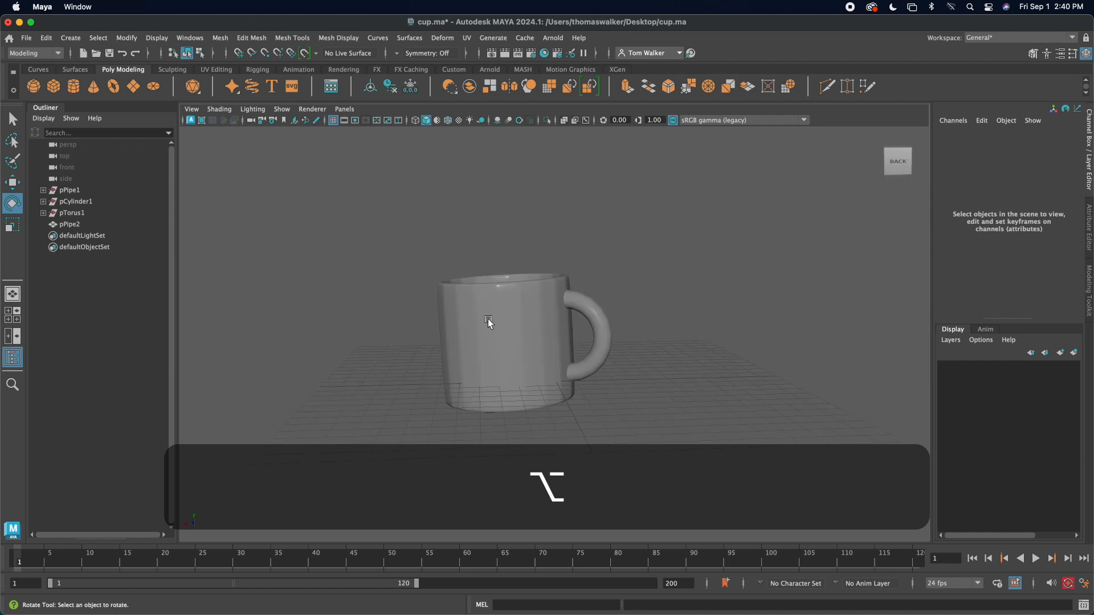
pyautogui.click(508, 329)
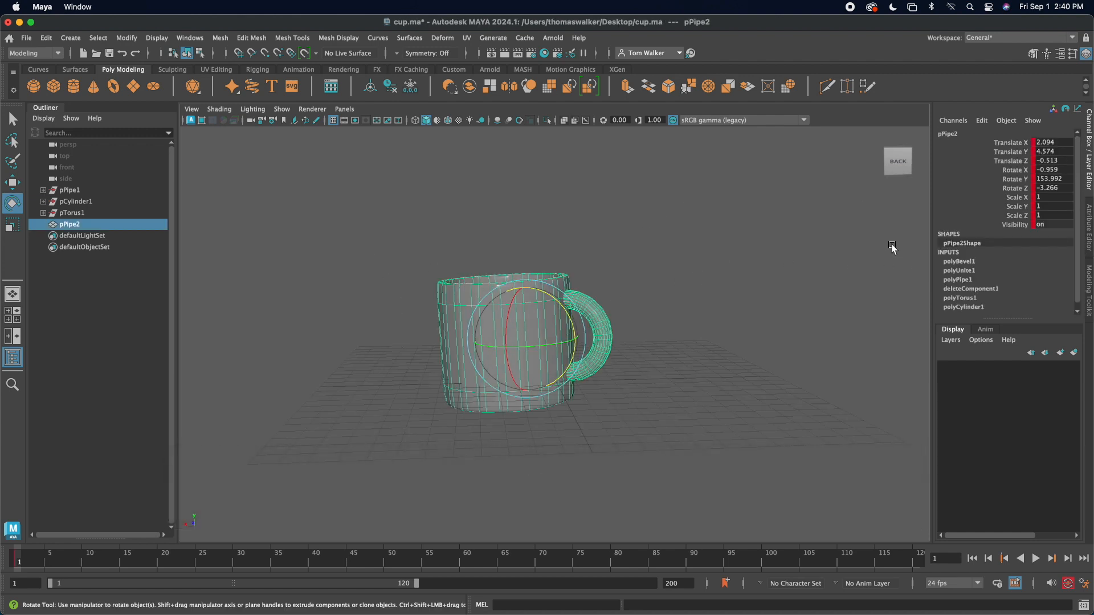
pyautogui.doubleClick(1050, 143)
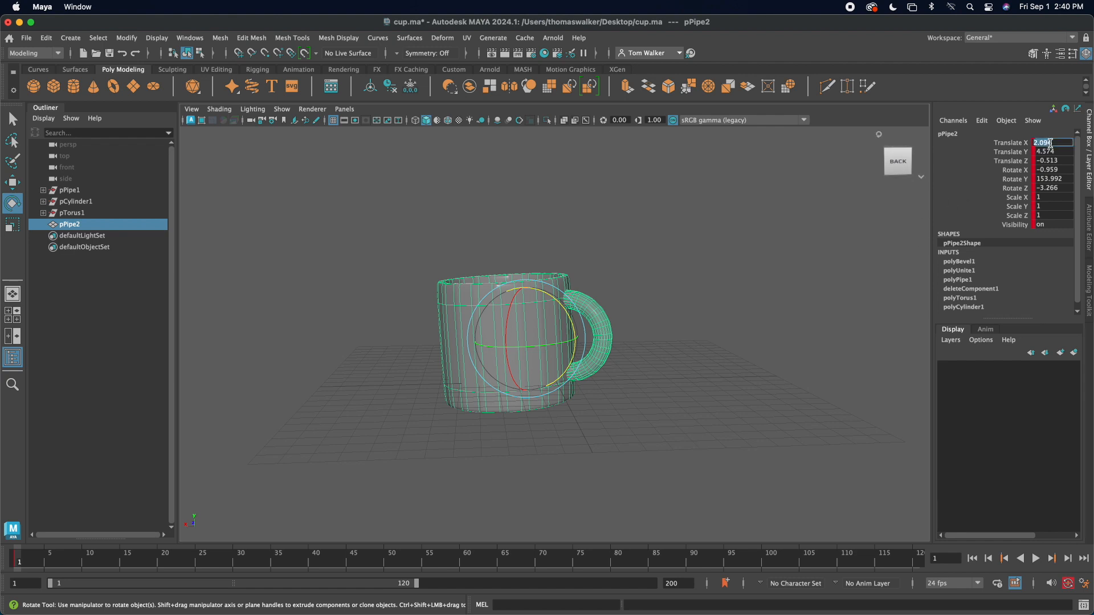
pyautogui.write('0')
pyautogui.doubleClick(1057, 152)
pyautogui.write('0')
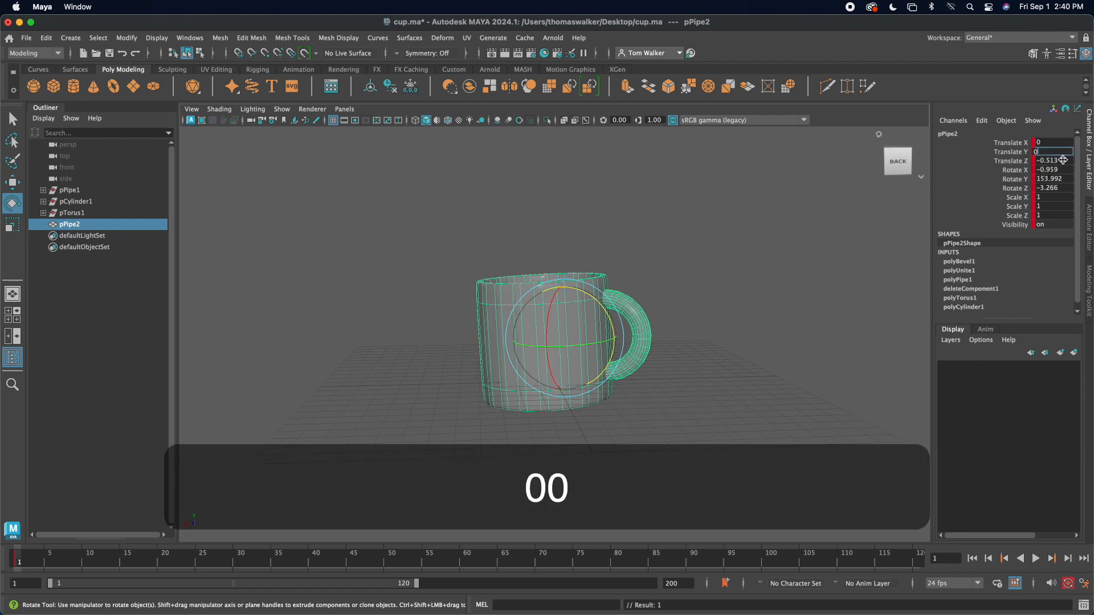
pyautogui.doubleClick(1058, 161)
pyautogui.write('0')
pyautogui.click(754, 303)
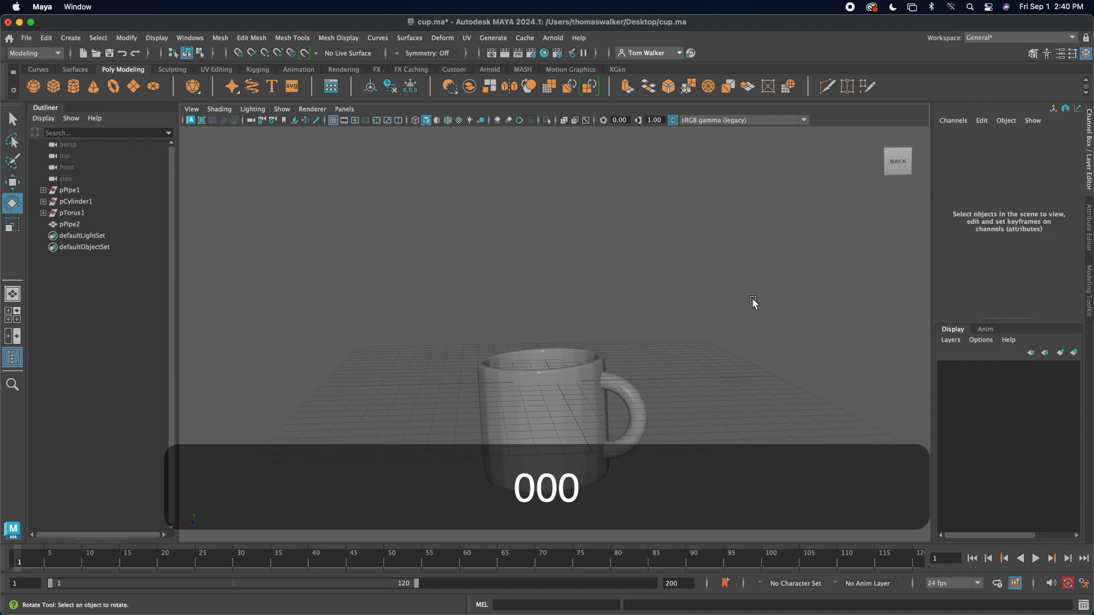
# Step: Raise the mug above the grid and shift it sideways to about X -1.26, Y 6.45, Z -0.68
pyautogui.scroll(-4, 715, 312)
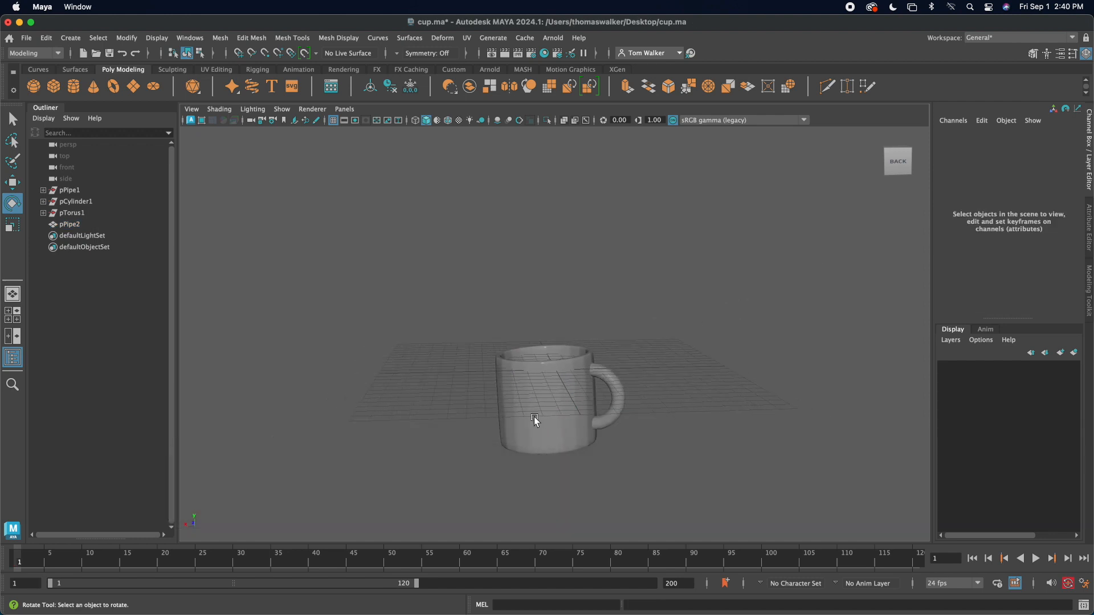
pyautogui.click(544, 388)
pyautogui.press('w')
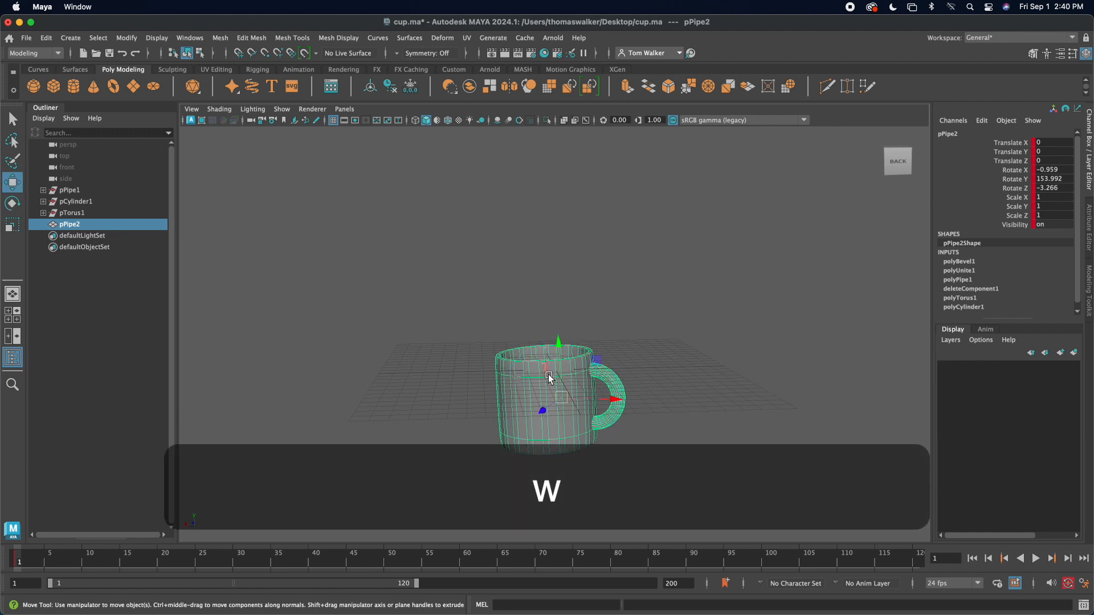
pyautogui.press('w')
pyautogui.moveTo(562, 354); pyautogui.dragTo(562, 270)
pyautogui.moveTo(622, 315); pyautogui.dragTo(569, 293)
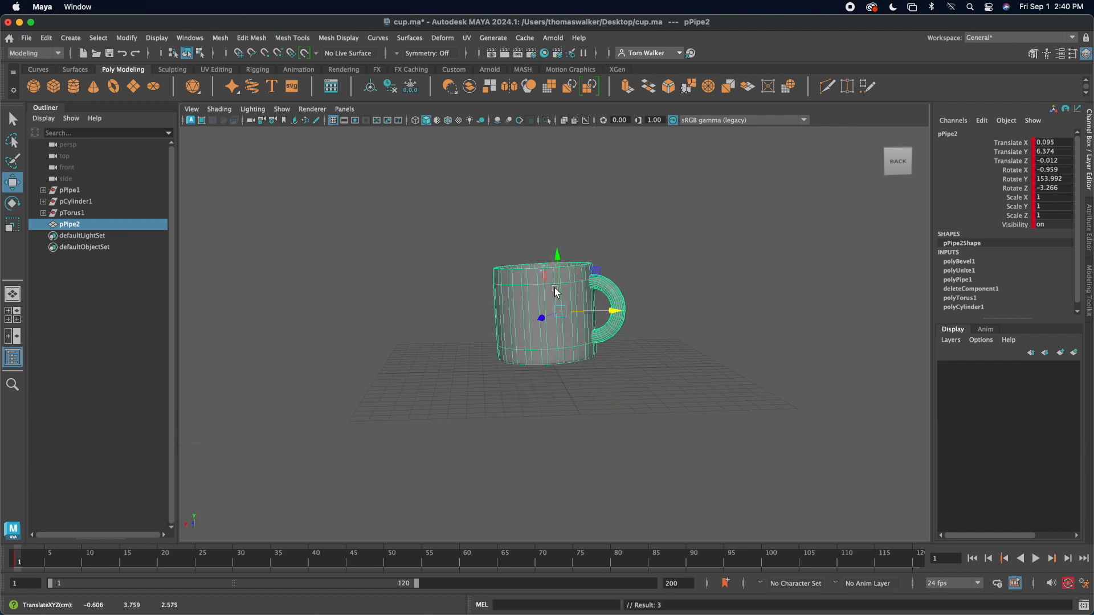
pyautogui.moveTo(615, 322); pyautogui.dragTo(627, 304)
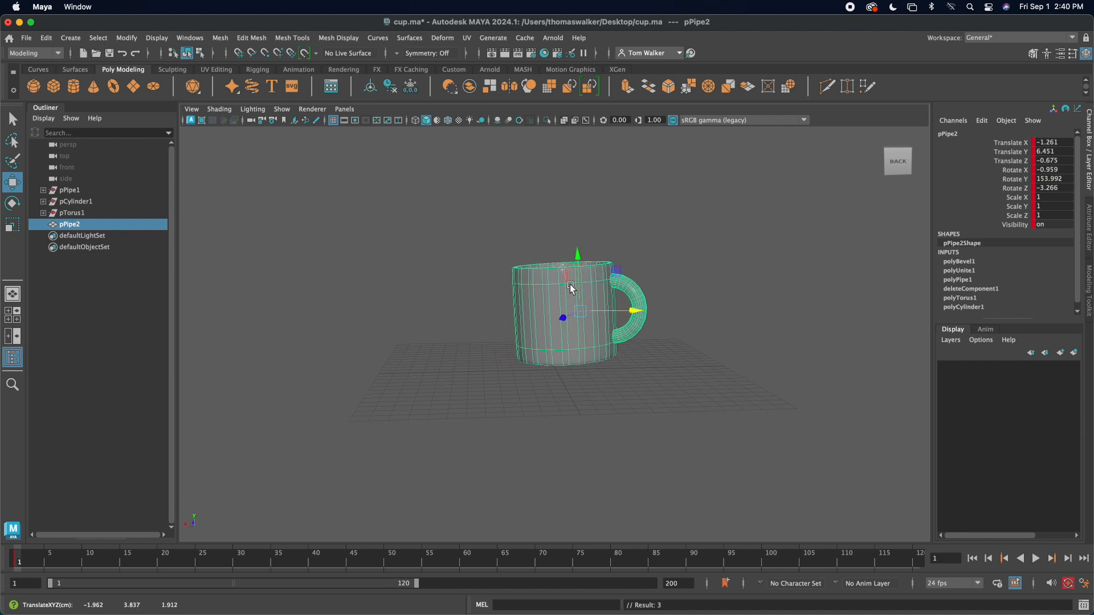
pyautogui.click(648, 297)
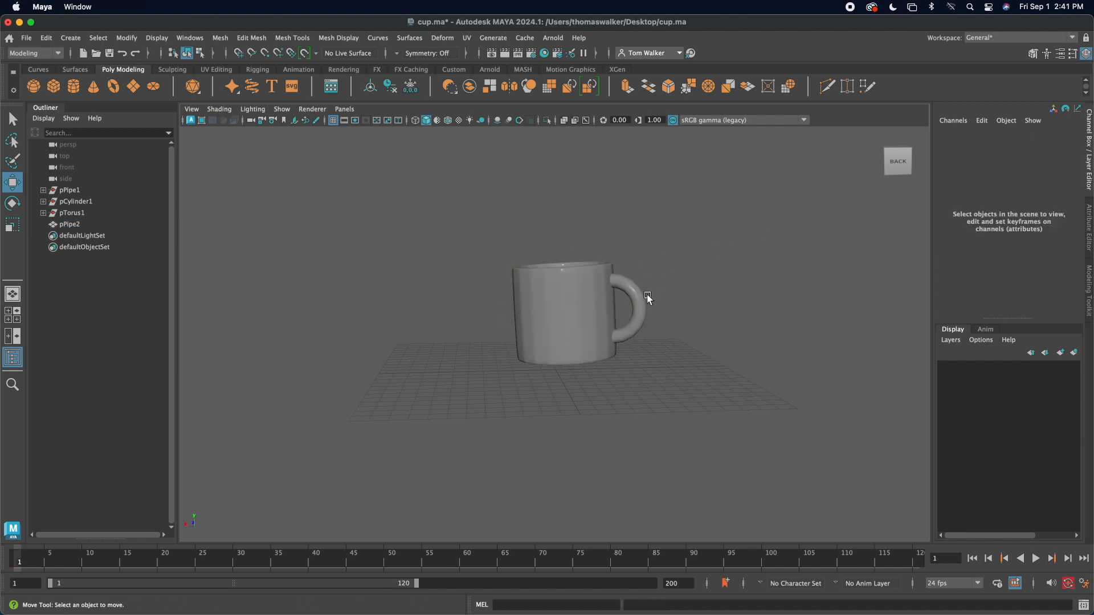
# Step: Lower the mug slightly and tilt it to about X -12.7, Y 157.1, Z -31.2 degrees
pyautogui.scroll(3, 608, 346)
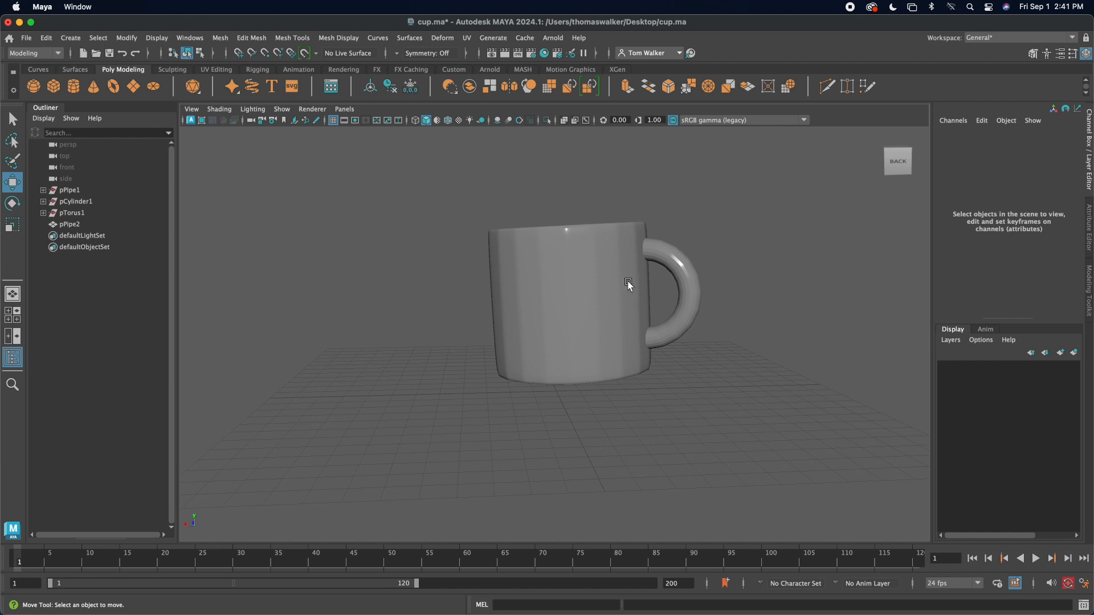
pyautogui.click(581, 282)
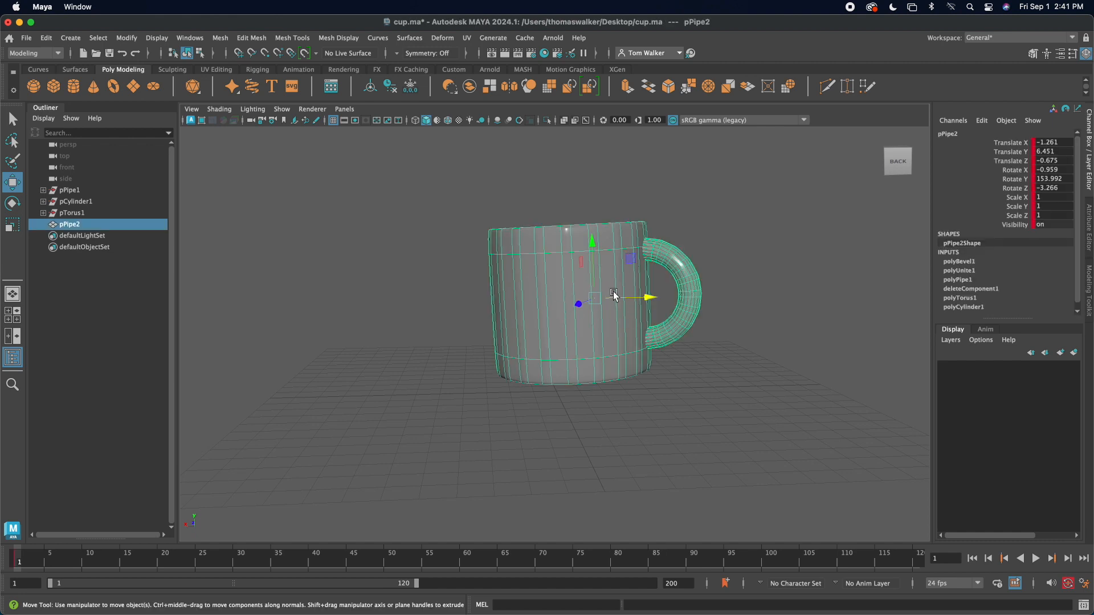
pyautogui.scroll(-2, 600, 265)
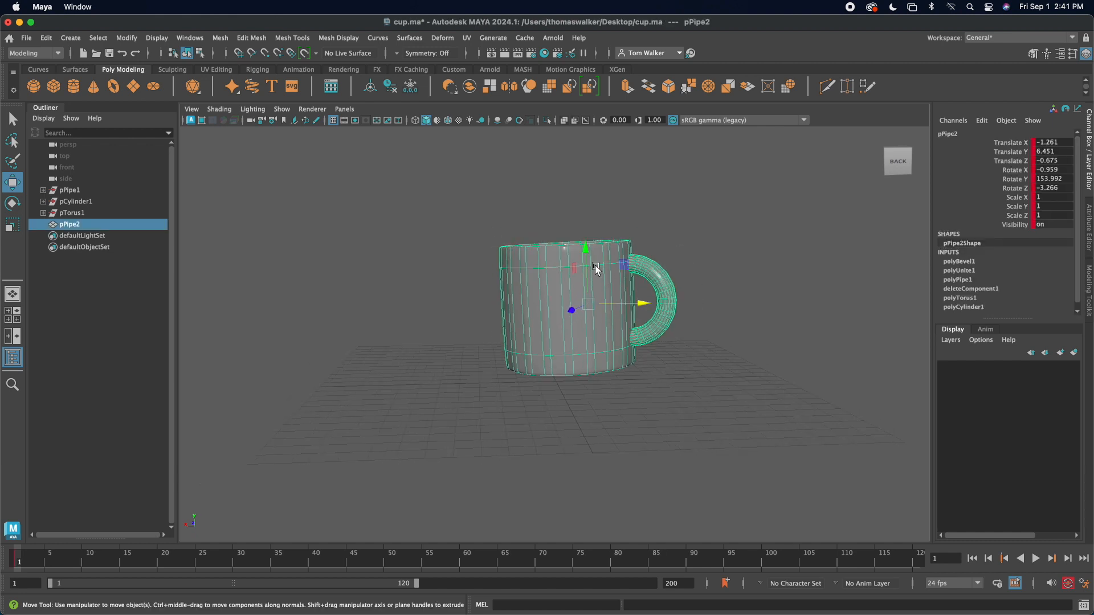
pyautogui.moveTo(586, 249)
pyautogui.mouseDown()
pyautogui.moveTo(581, 240)
pyautogui.moveTo(577, 250)
pyautogui.mouseUp()
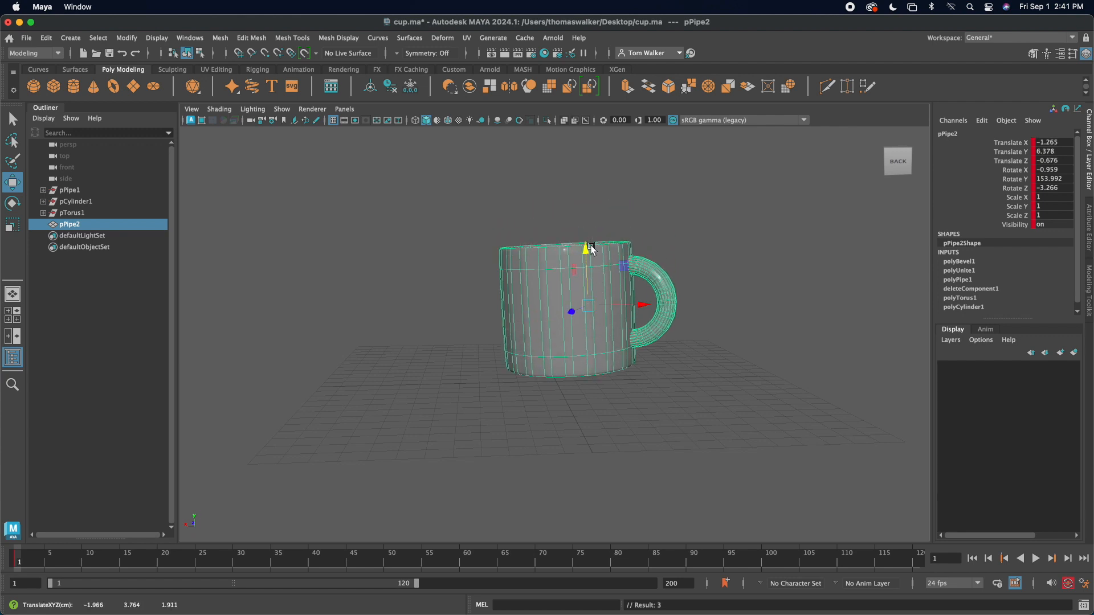
pyautogui.moveTo(588, 251); pyautogui.dragTo(511, 322)
pyautogui.press('e')
pyautogui.press('w')
pyautogui.click(496, 309)
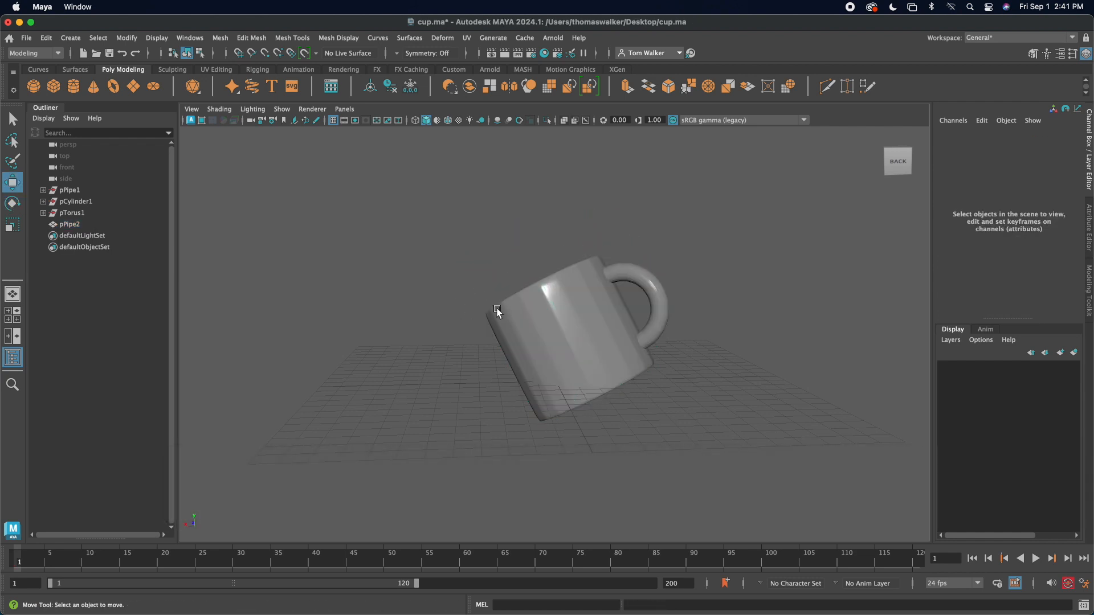
# Step: Open the Move Tool settings and move the tilted mug along its own Y axis to about X 0.76, Y 9.11, Z 0.29
pyautogui.click(575, 313)
pyautogui.moveTo(567, 284); pyautogui.dragTo(549, 266)
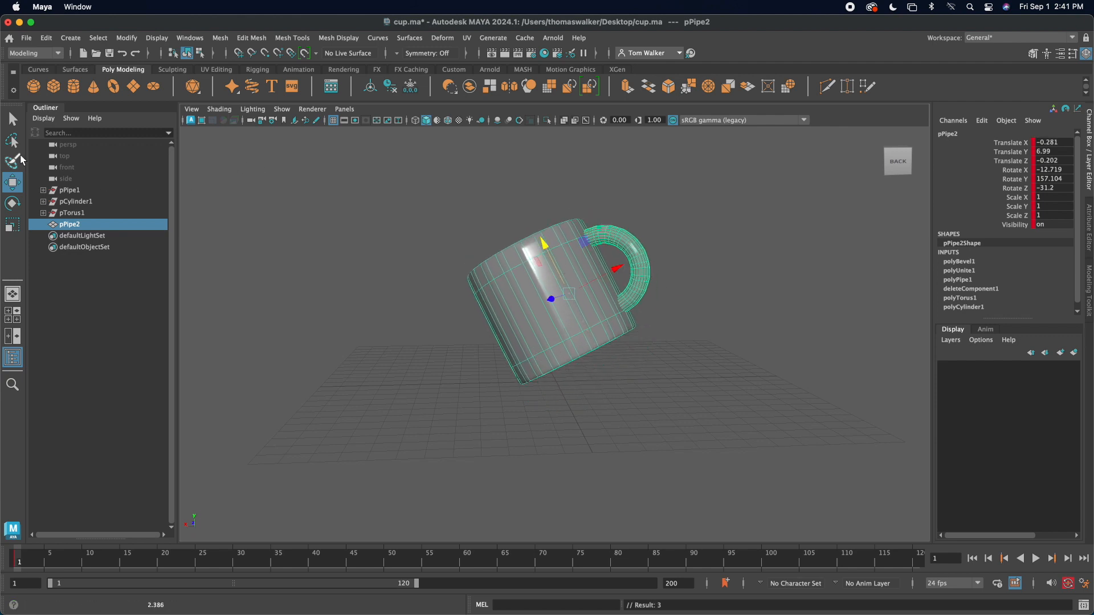
pyautogui.doubleClick(15, 189)
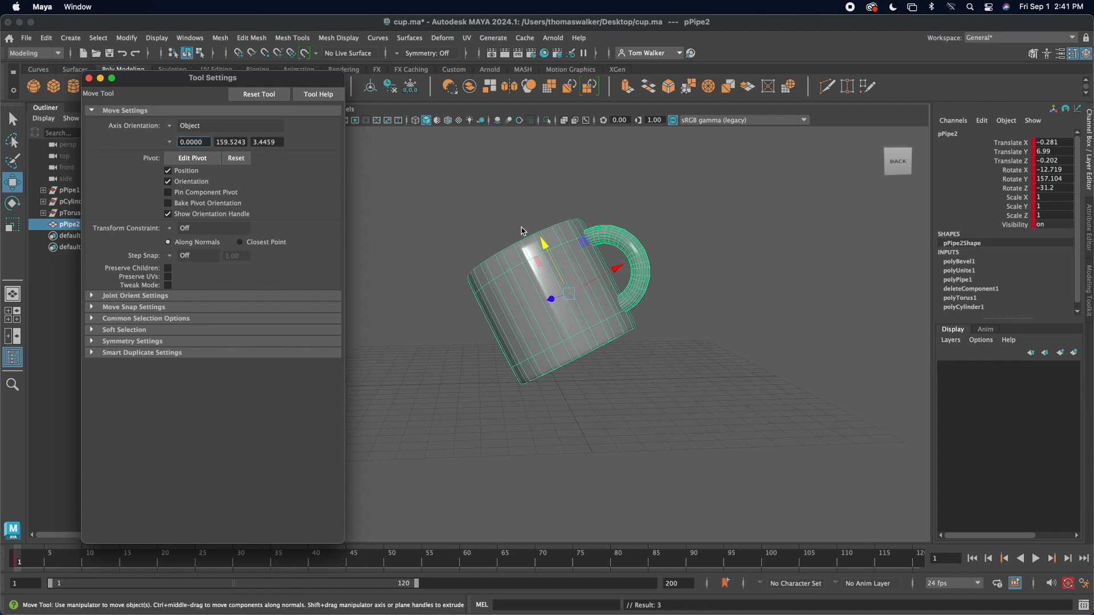
pyautogui.moveTo(546, 251); pyautogui.dragTo(526, 211)
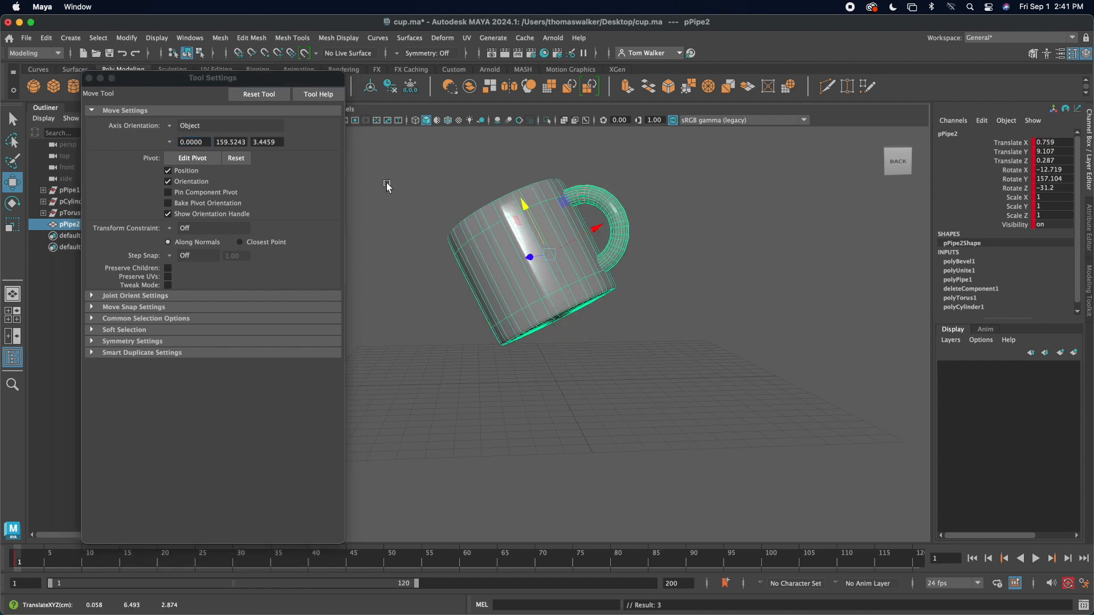
# Step: Set the Move tool's axis orientation to World and lower the mug along world Y to about 7.73
pyautogui.click(170, 125)
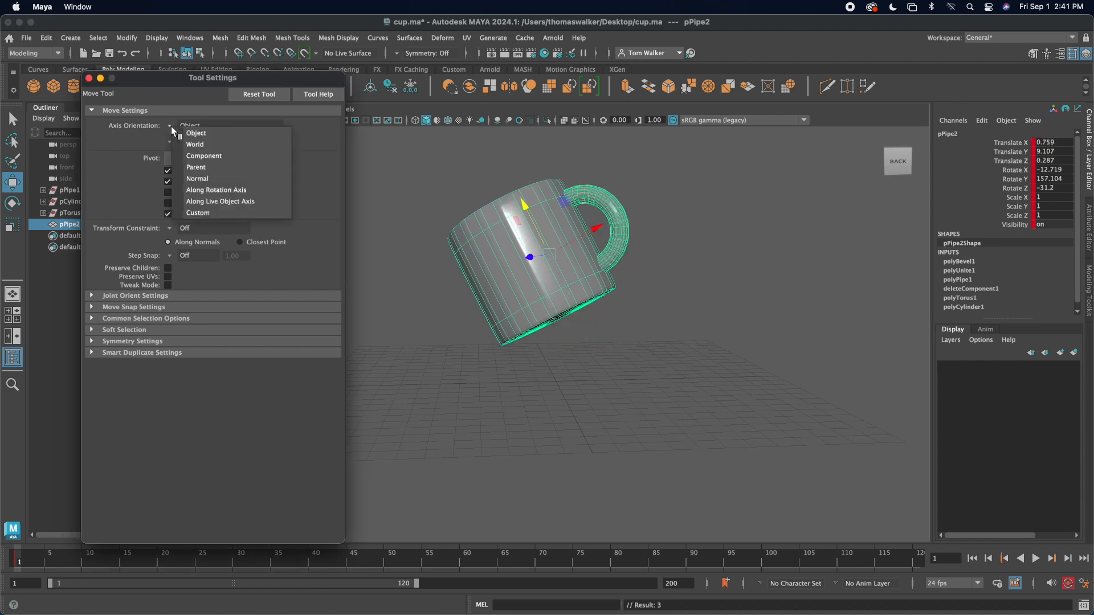
pyautogui.click(197, 145)
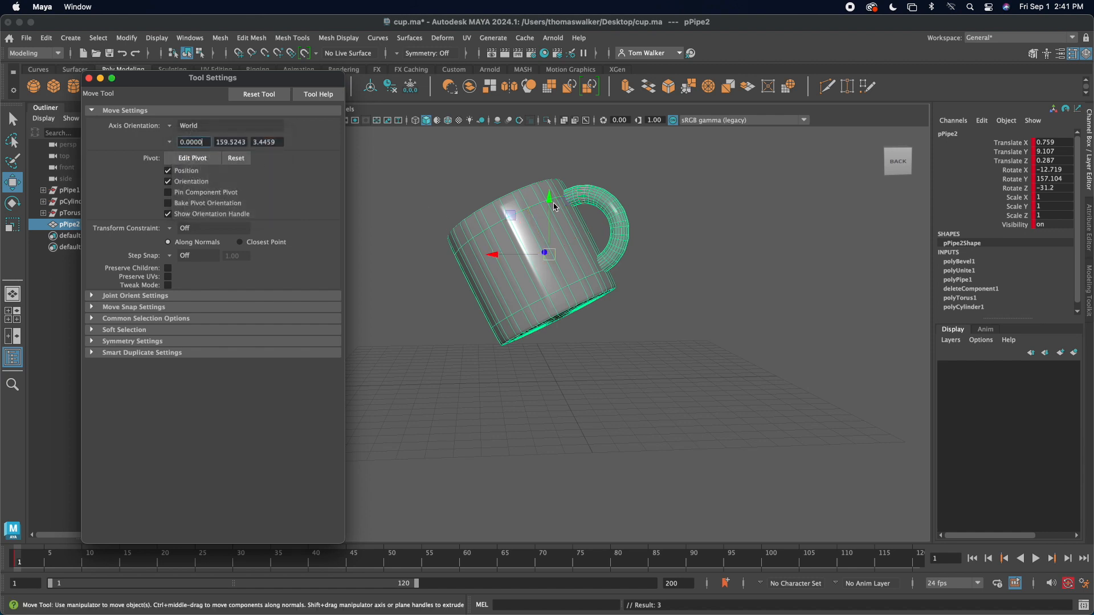
pyautogui.moveTo(548, 200); pyautogui.dragTo(555, 253)
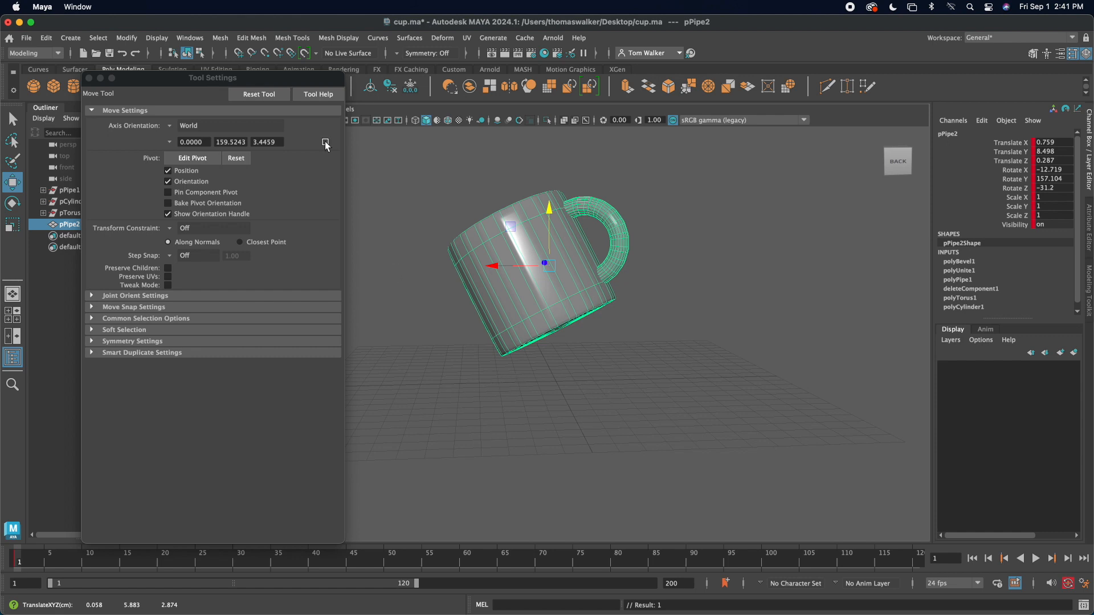
pyautogui.moveTo(214, 83); pyautogui.dragTo(394, 82)
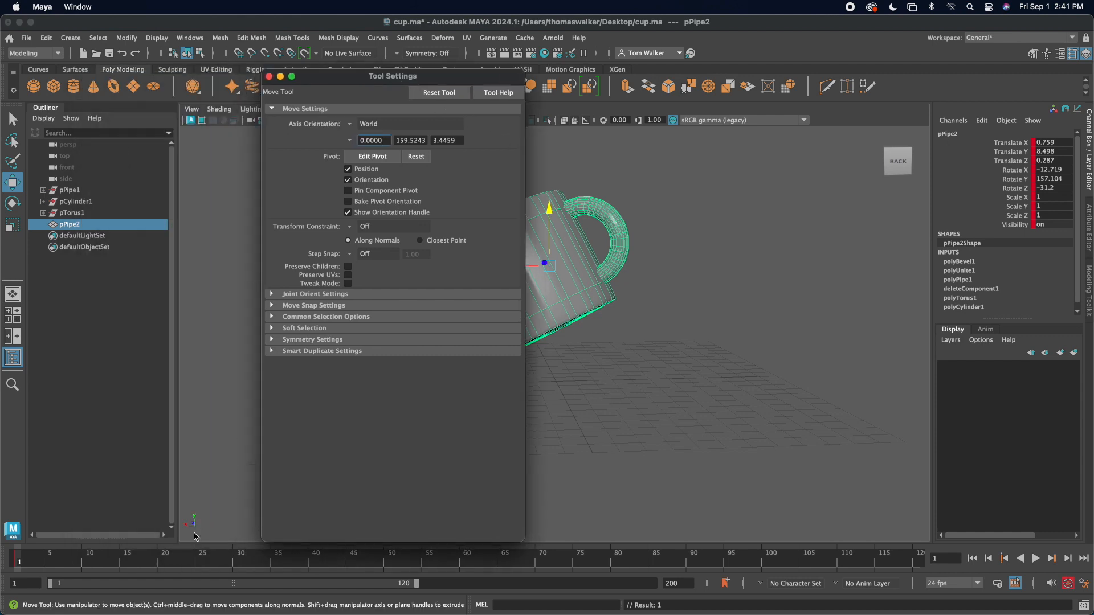
pyautogui.moveTo(378, 80); pyautogui.dragTo(294, 68)
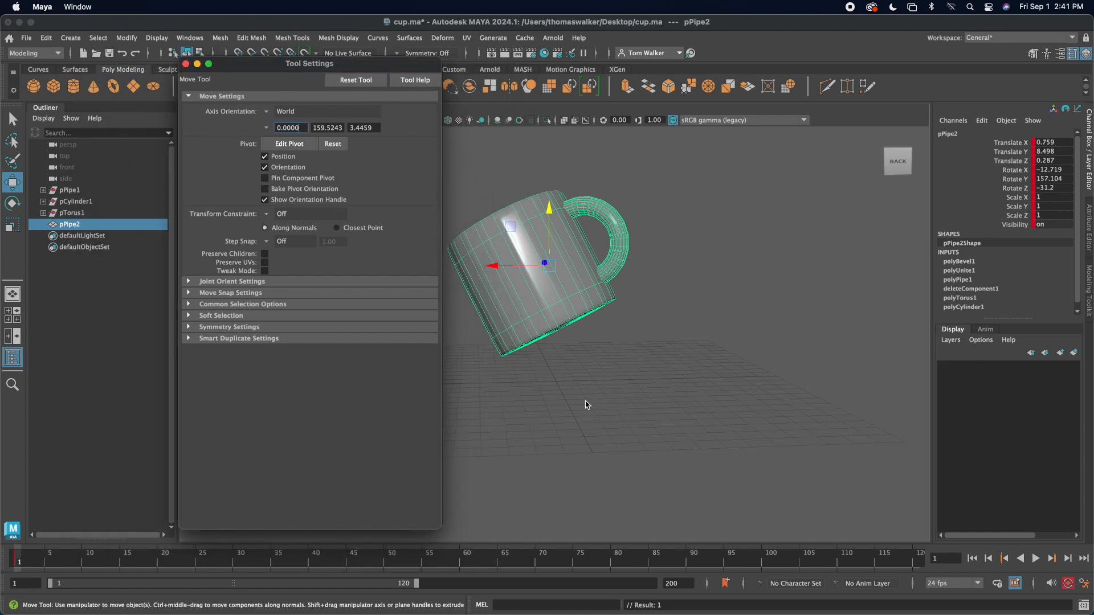
pyautogui.moveTo(547, 204); pyautogui.dragTo(548, 218)
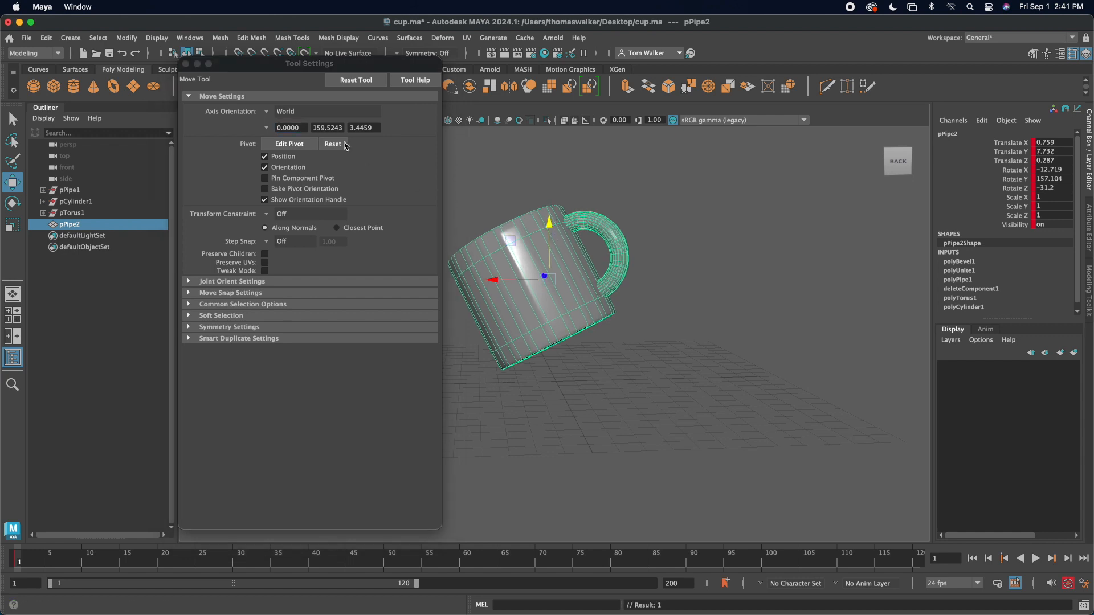
# Step: Switch the axis orientation to Object and move the mug along its own axes to about X -1.67, Y 10.11, Z -0.92
pyautogui.click(268, 112)
pyautogui.click(285, 123)
pyautogui.moveTo(526, 231)
pyautogui.mouseDown()
pyautogui.moveTo(536, 254)
pyautogui.moveTo(519, 219)
pyautogui.mouseUp()
pyautogui.click(267, 111)
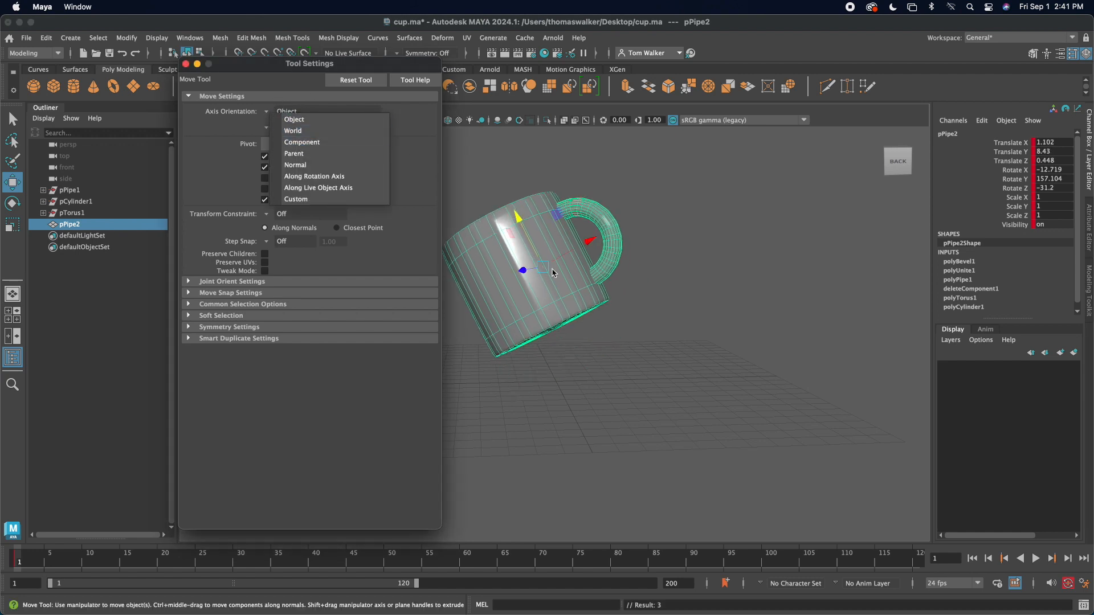
pyautogui.click(692, 207)
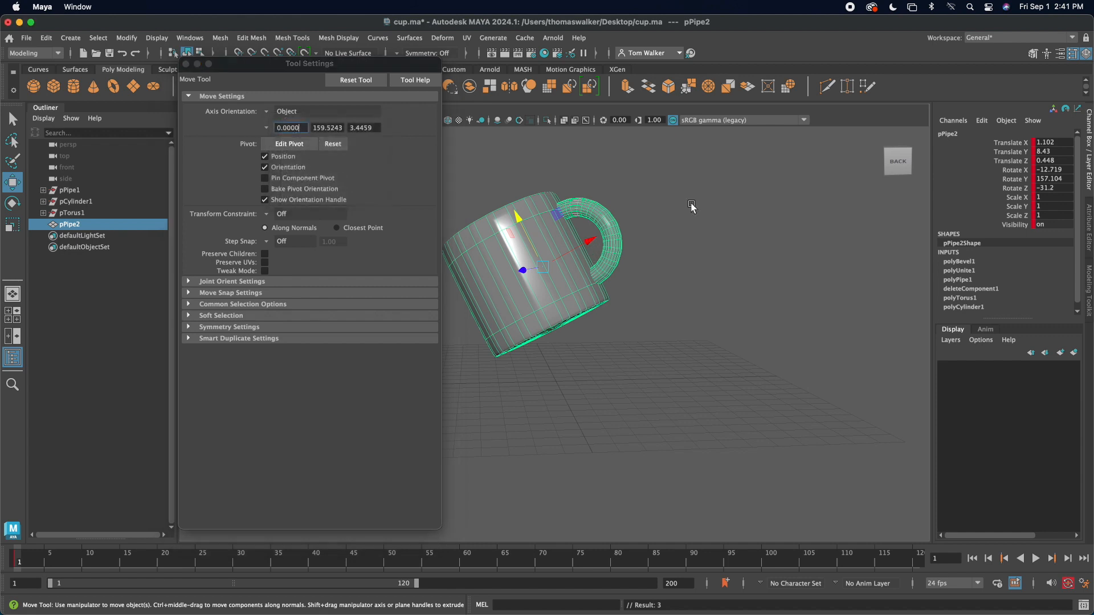
pyautogui.moveTo(593, 236); pyautogui.dragTo(597, 242)
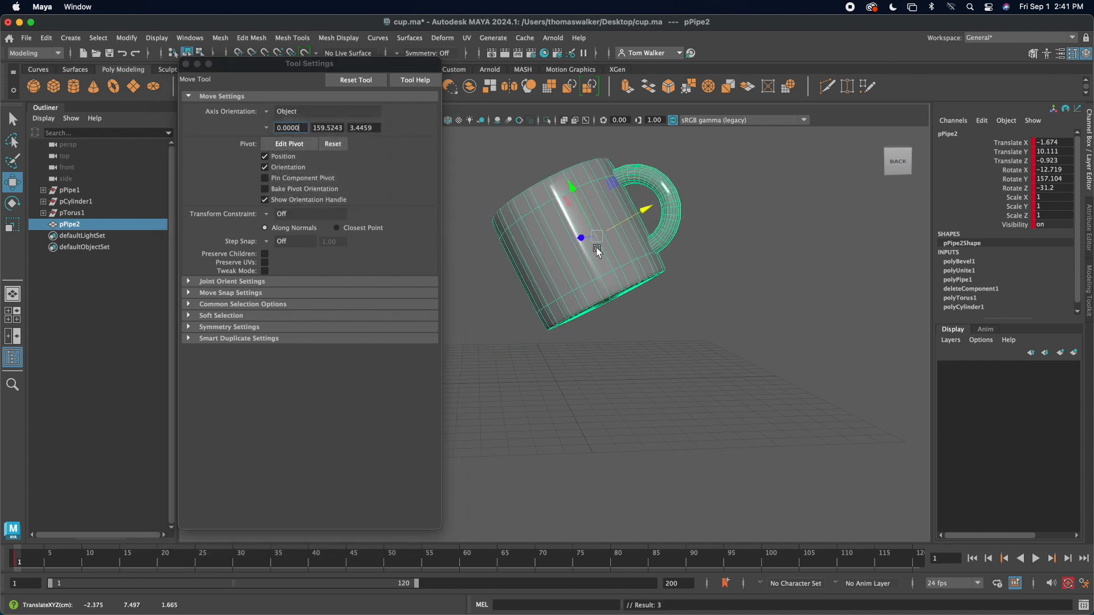
# Step: Set the axis orientation to Custom, then edit the pivot: place it below the mug and rotate it to about 23.0, 142.7, 79.0 degrees
pyautogui.click(266, 113)
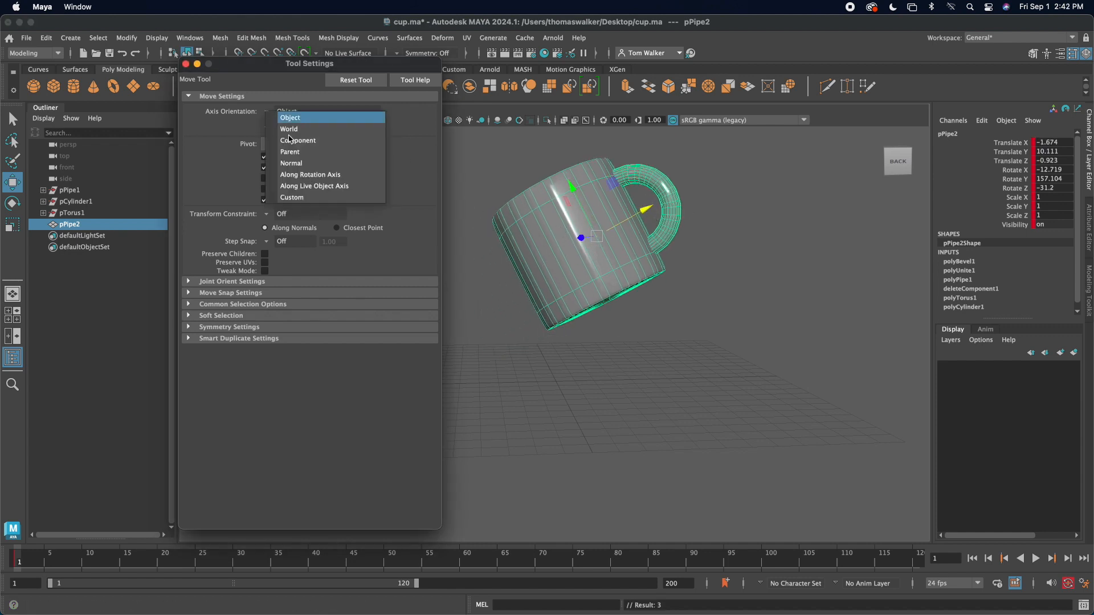
pyautogui.click(298, 199)
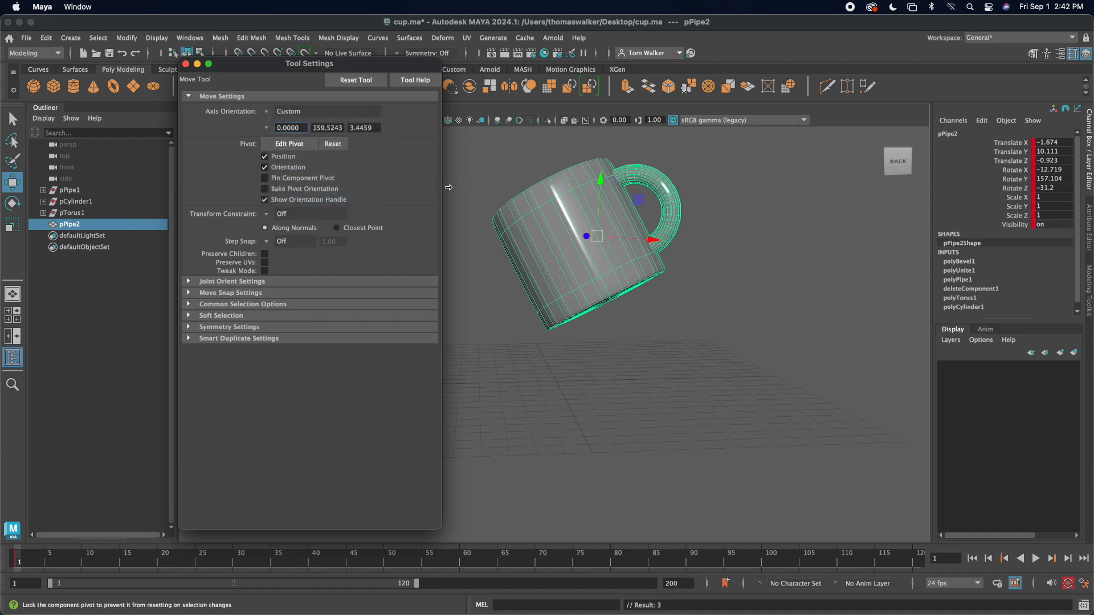
pyautogui.press('w')
pyautogui.click(299, 144)
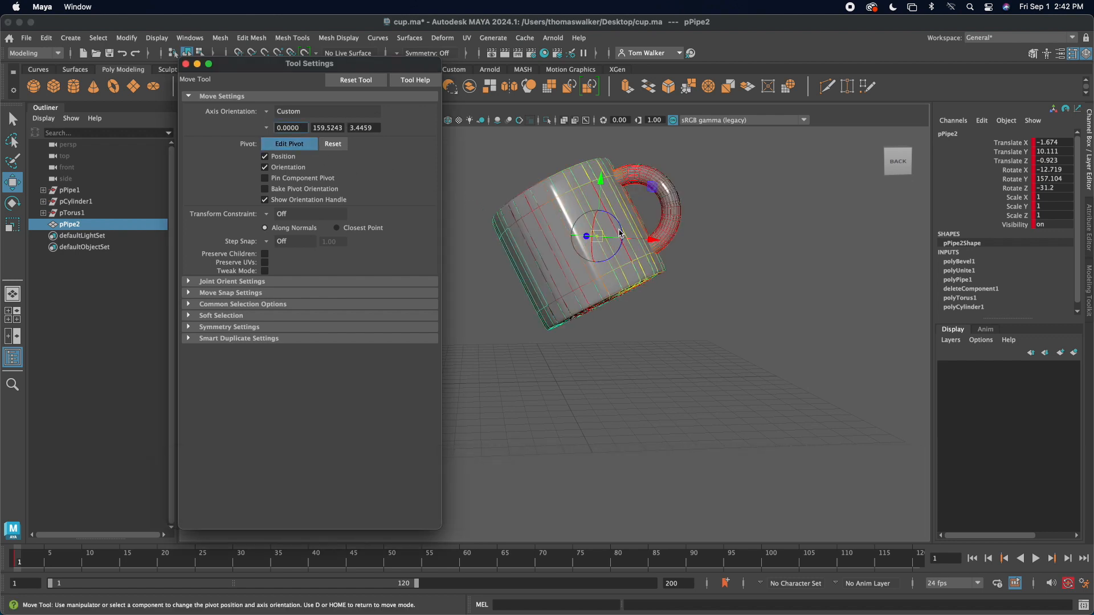
pyautogui.click(595, 245)
pyautogui.moveTo(594, 246); pyautogui.dragTo(632, 337)
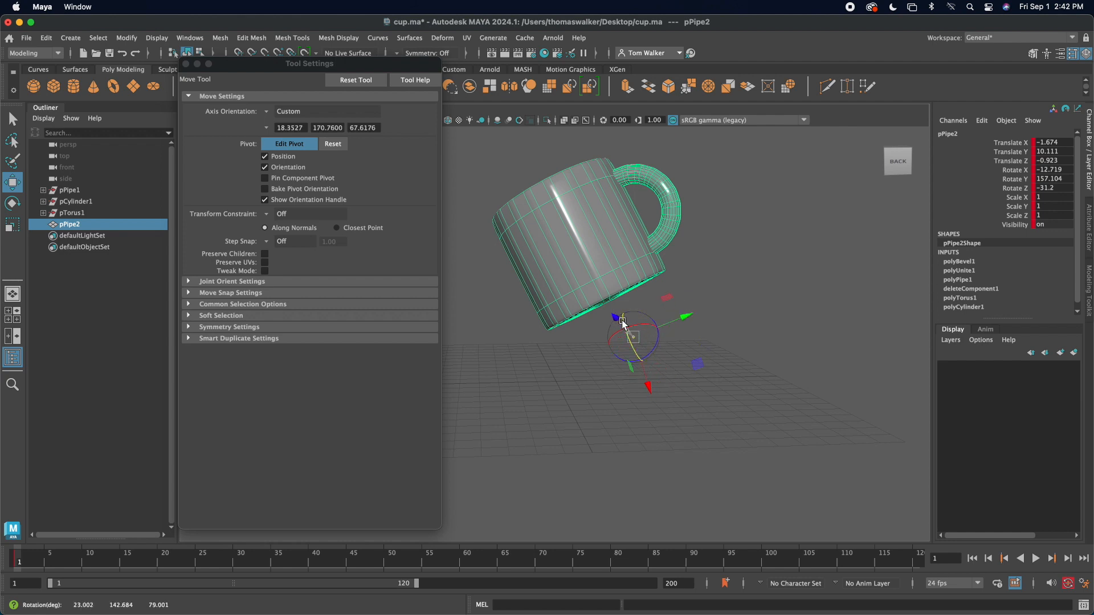
# Step: Finish editing the pivot and move the mug along the custom axes to about X -2.74, Y 9.33, Z -5.12
pyautogui.click(290, 144)
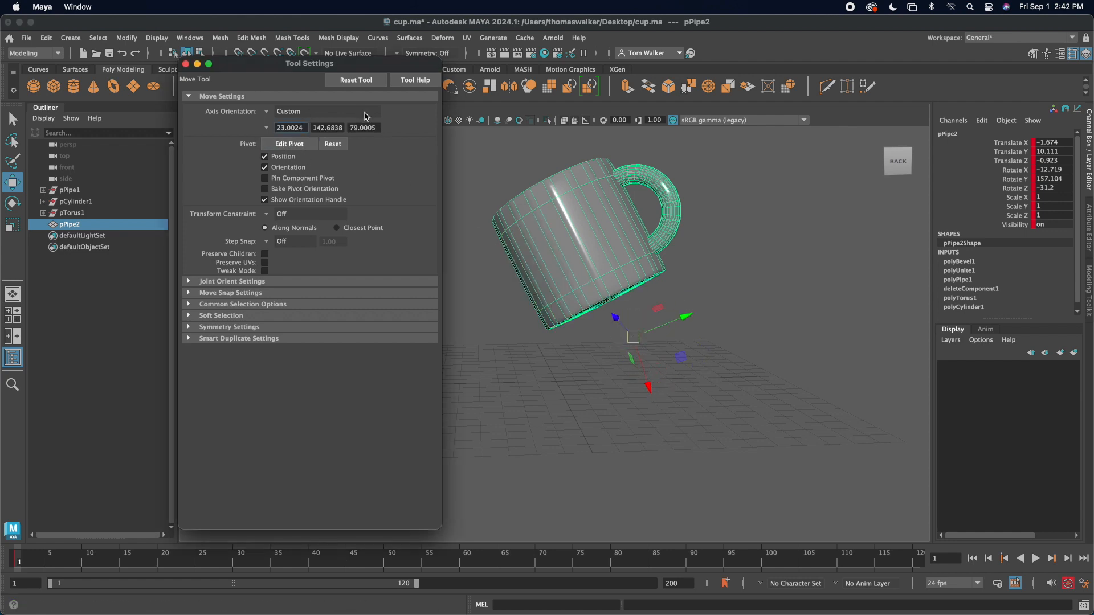
pyautogui.moveTo(687, 317); pyautogui.dragTo(615, 410)
pyautogui.moveTo(652, 339); pyautogui.dragTo(674, 366)
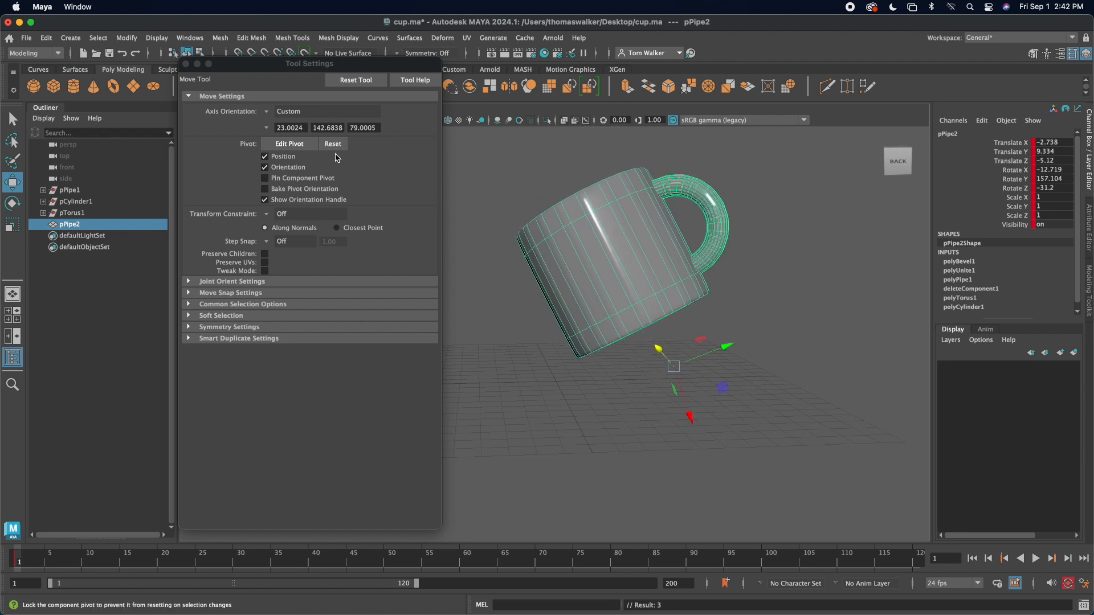
# Step: Edit the pivot again, snapping it to several faces of the mug and finishing at the body's middle, oriented about 129.8, 71.5, 12.1 degrees
pyautogui.click(285, 144)
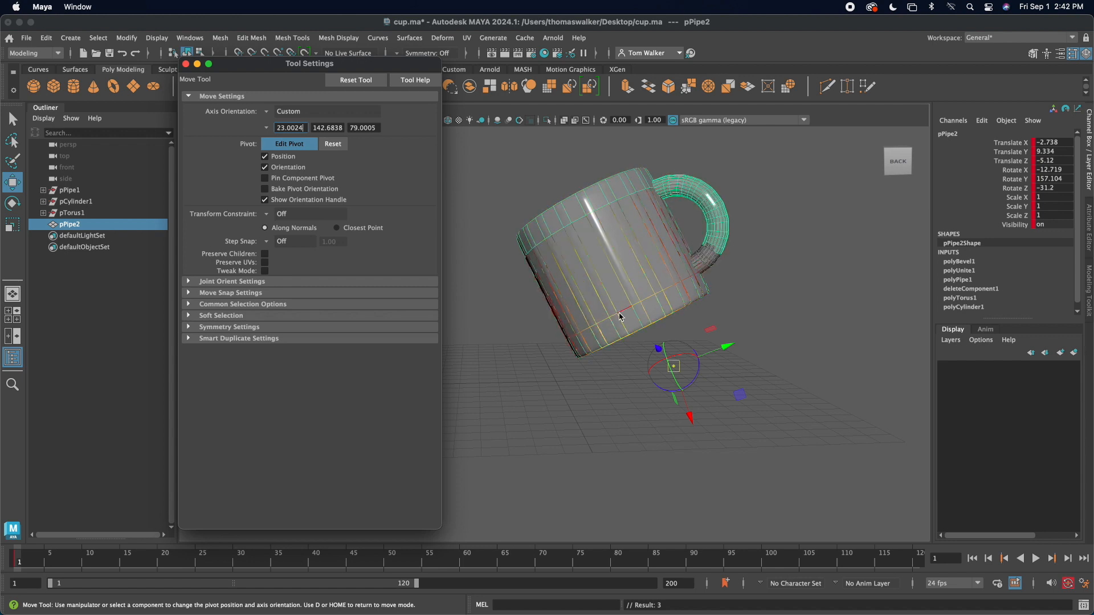
pyautogui.click(587, 225)
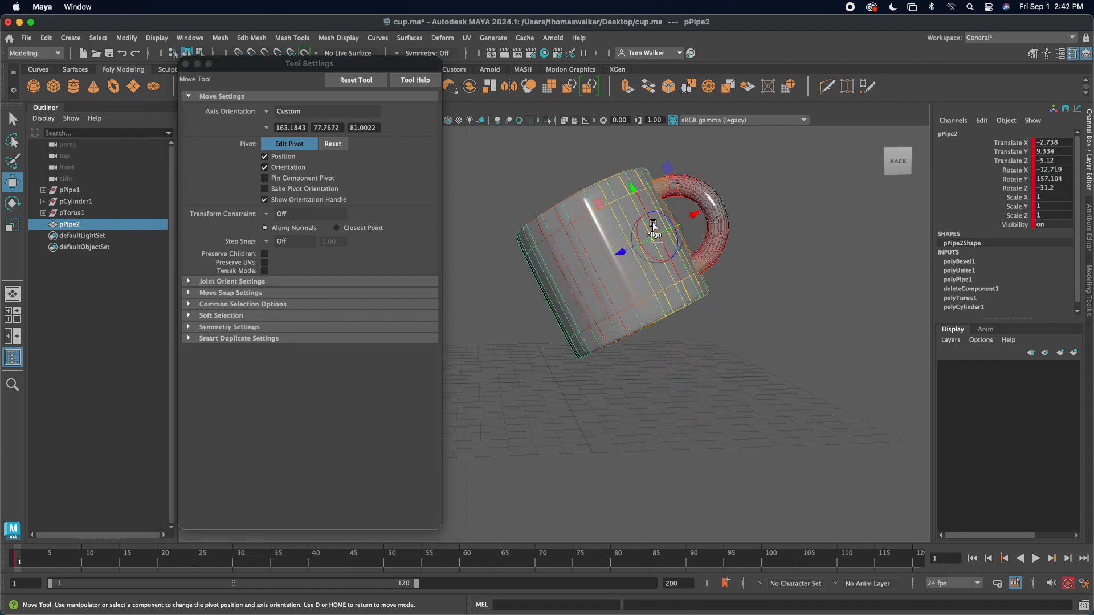
pyautogui.click(655, 200)
pyautogui.click(623, 196)
pyautogui.click(607, 203)
pyautogui.click(606, 262)
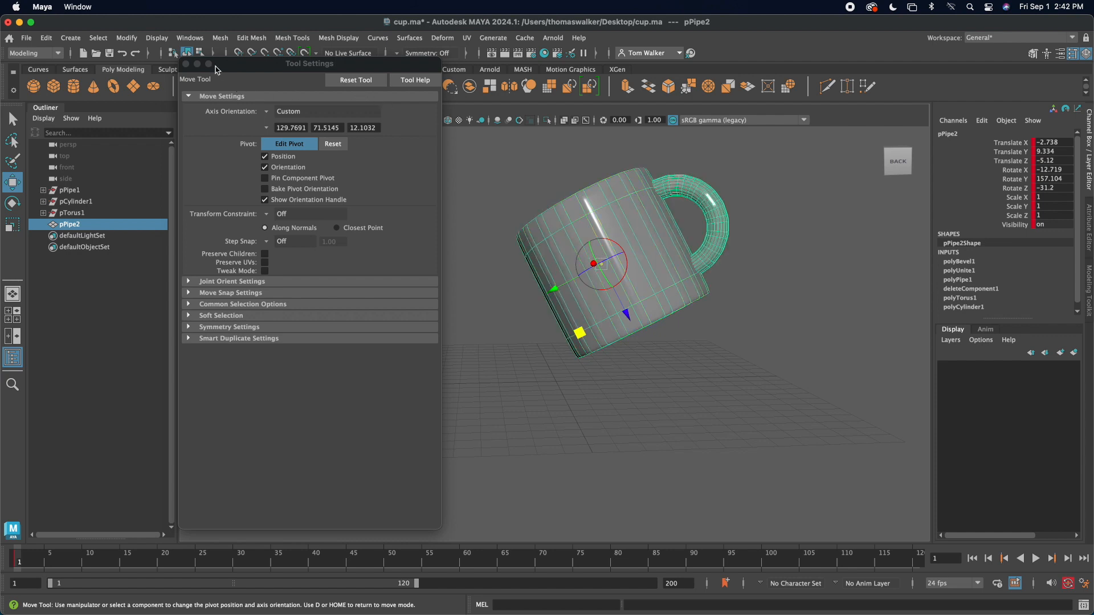
# Step: Close the Move Tool settings, reopen them to check the pivot editing mode, and close them again
pyautogui.click(186, 65)
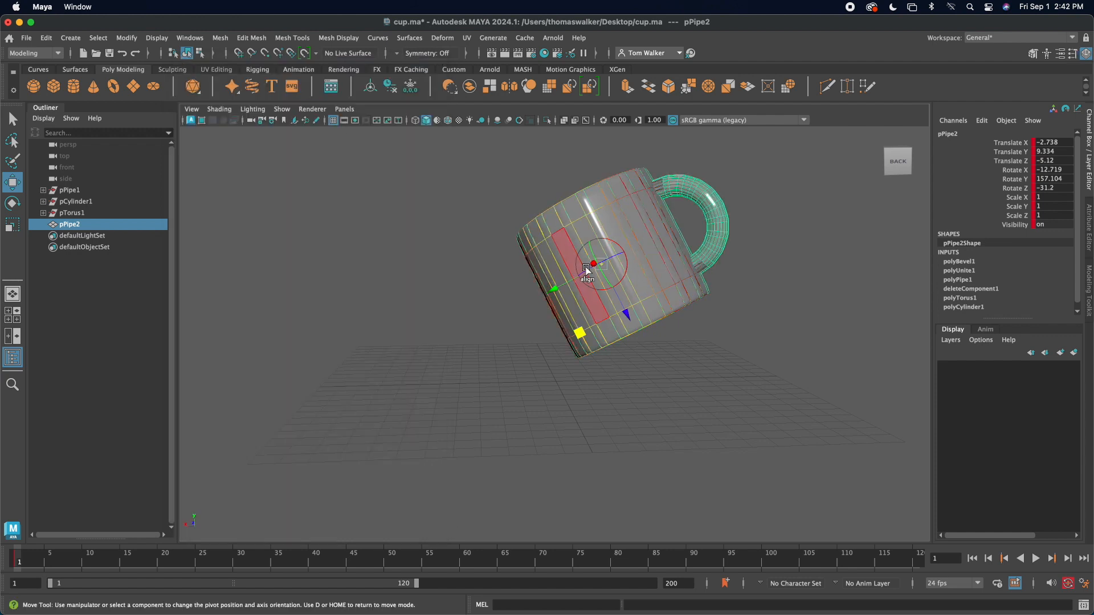
pyautogui.click(623, 311)
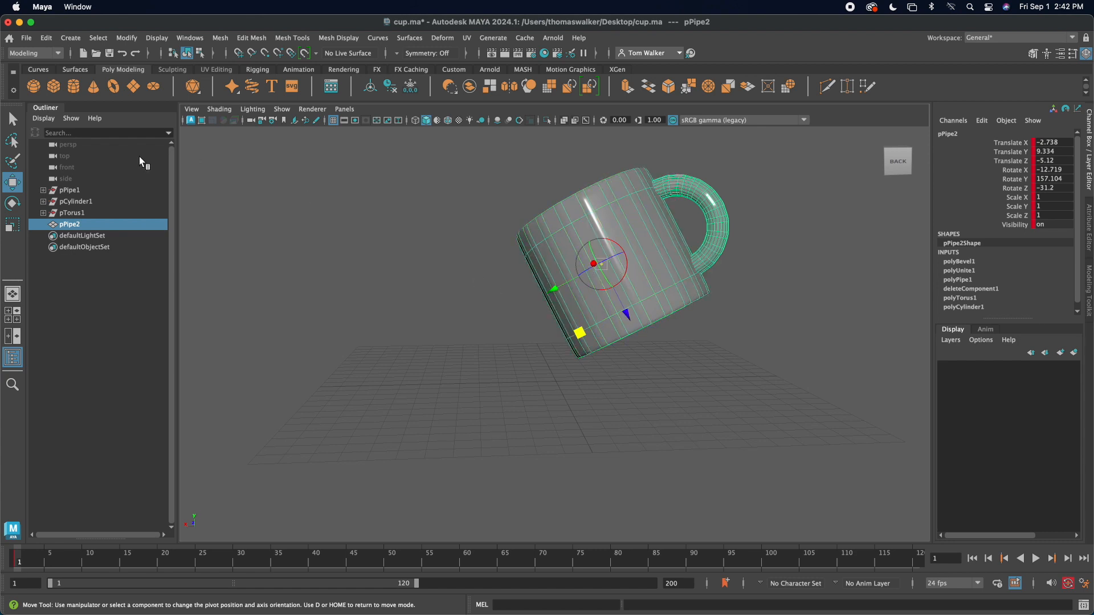
pyautogui.doubleClick(12, 182)
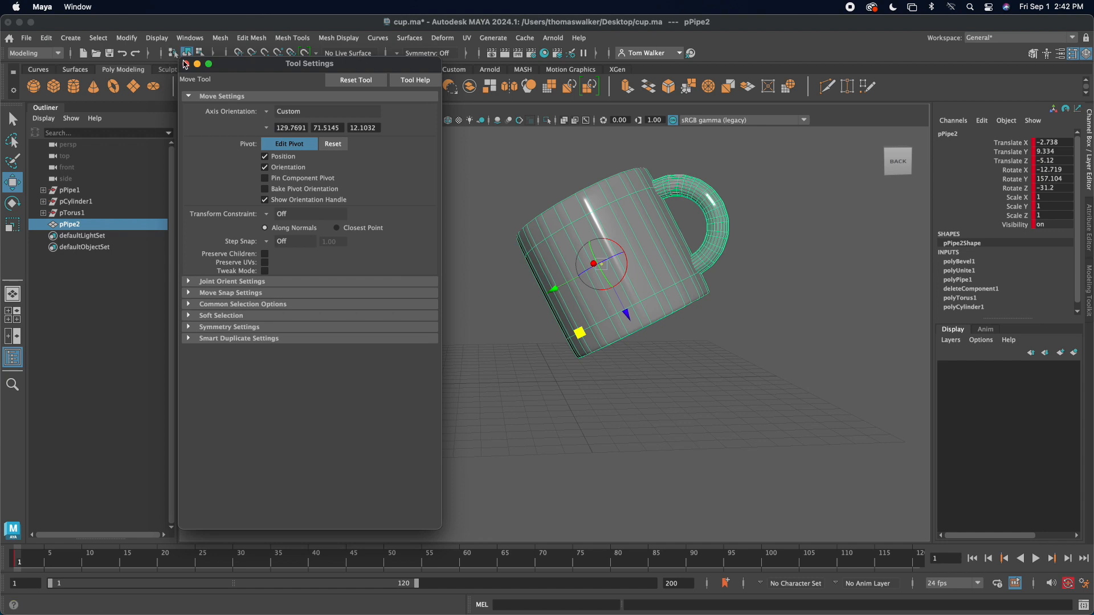
pyautogui.click(187, 64)
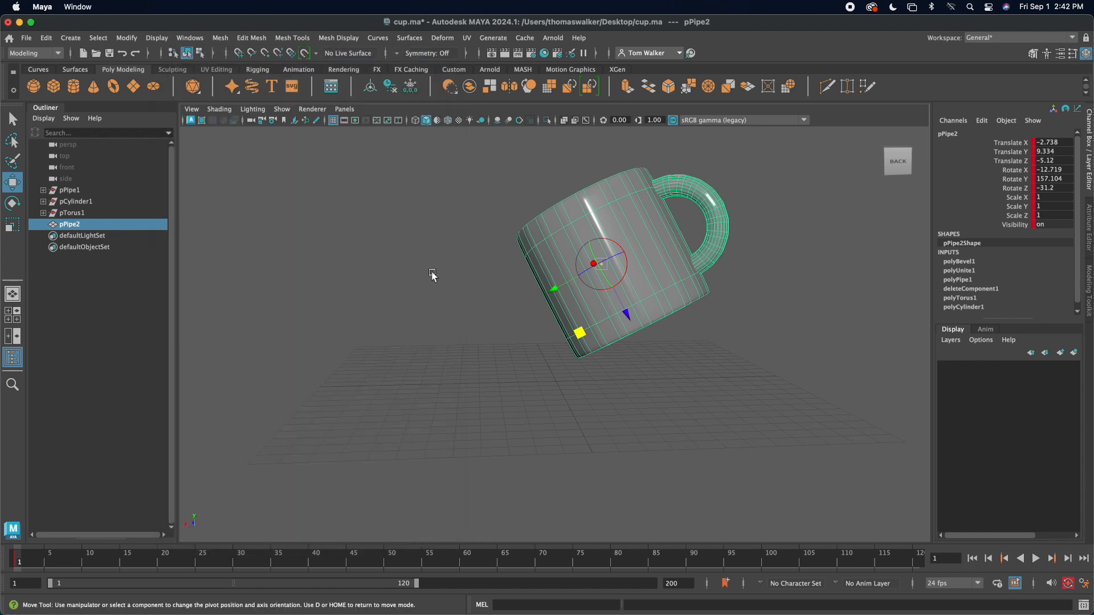
# Step: Toggle pivot editing from the viewport and move the mug freely to about X -0.33, Y 9.18, Z -9.96
pyautogui.press('w')
pyautogui.moveTo(588, 263)
pyautogui.mouseDown()
pyautogui.moveTo(587, 252)
pyautogui.moveTo(553, 240)
pyautogui.moveTo(570, 263)
pyautogui.mouseUp()
pyautogui.press('d')
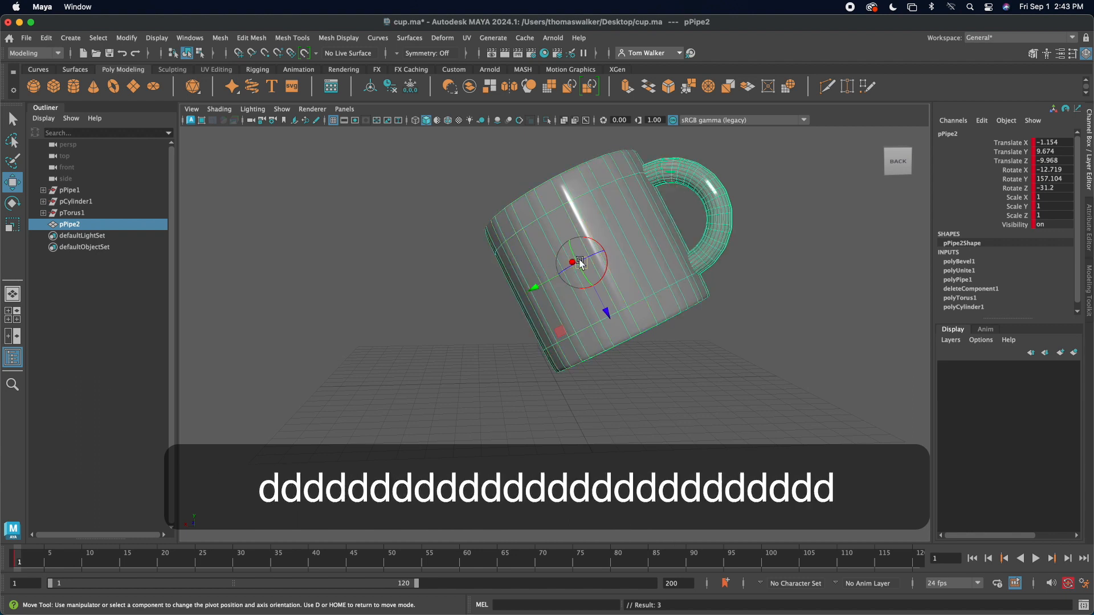
pyautogui.moveTo(581, 263); pyautogui.dragTo(566, 239)
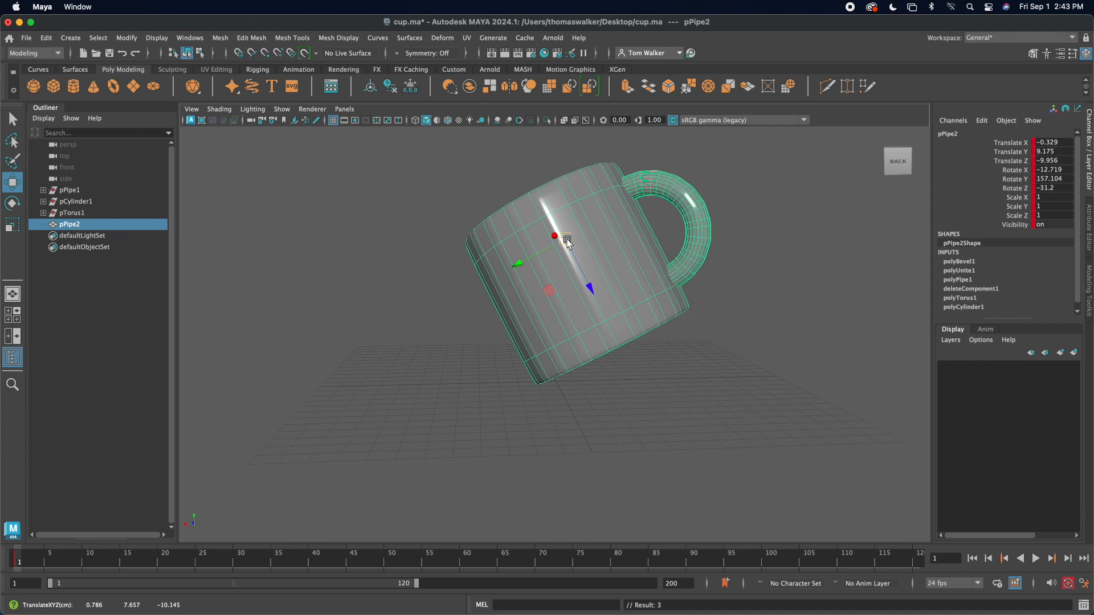
# Step: Recheck the pivot mode in the Move Tool settings, toggle pivot editing and move the mug to about X 1.35, Y 10.22, Z -9.61
pyautogui.doubleClick(12, 182)
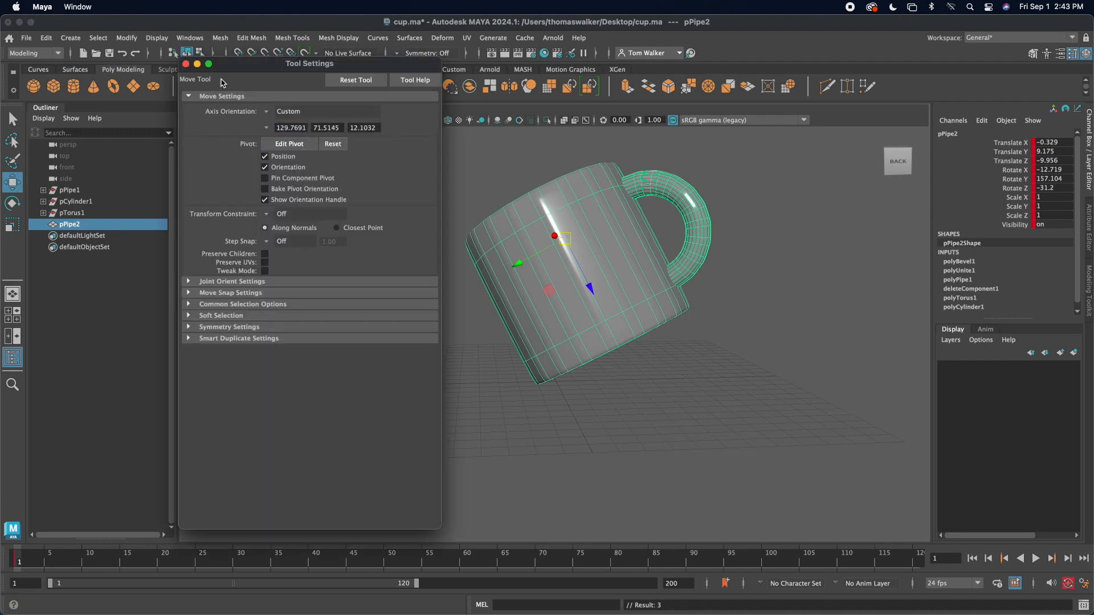
pyautogui.click(185, 65)
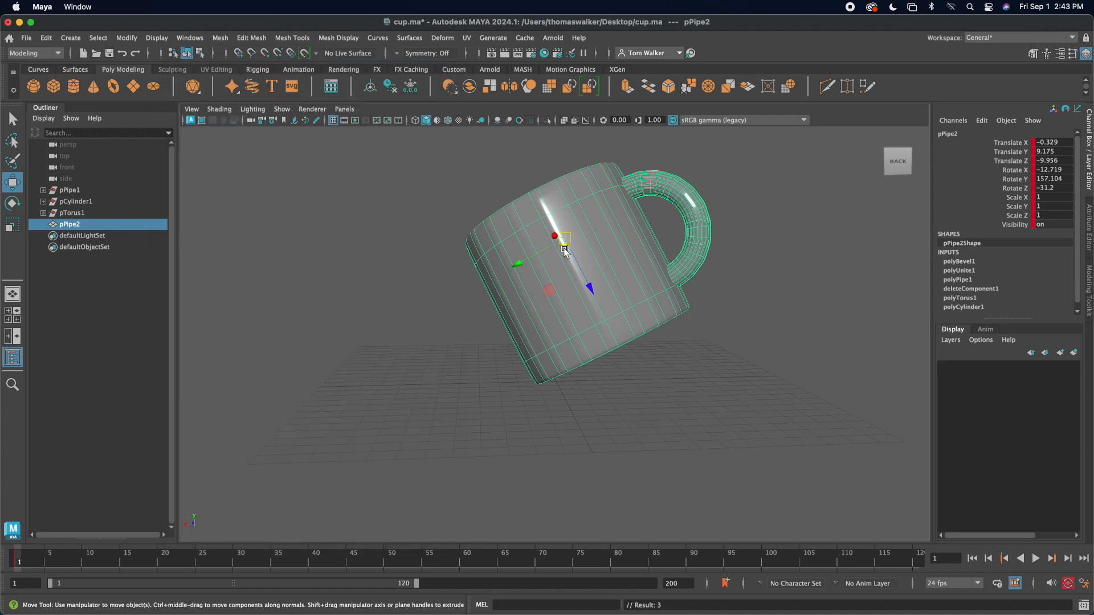
pyautogui.press('d')
pyautogui.moveTo(564, 249); pyautogui.dragTo(544, 231)
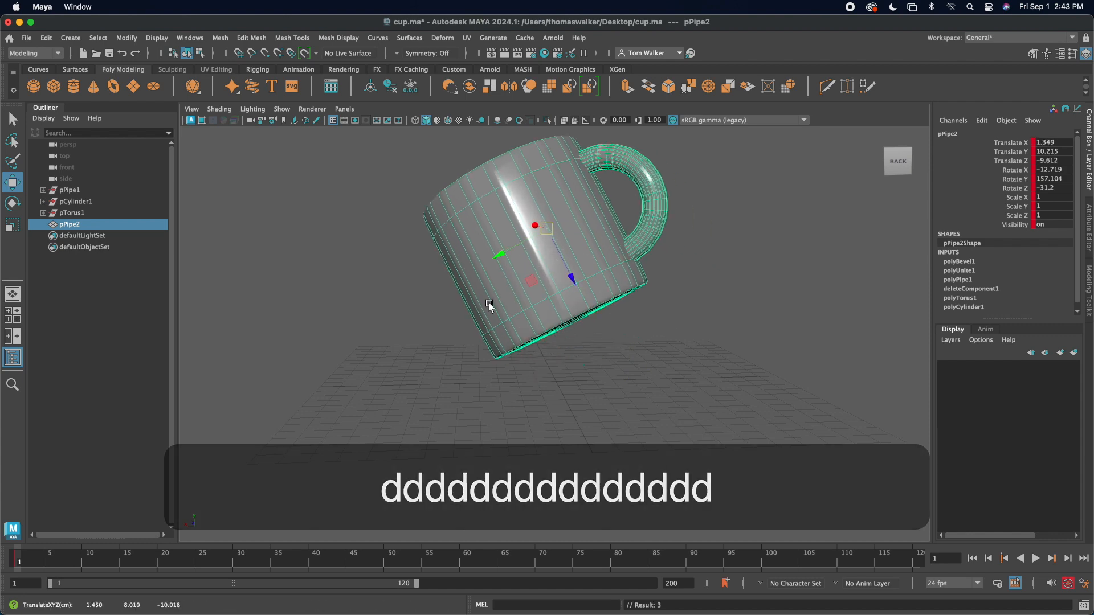